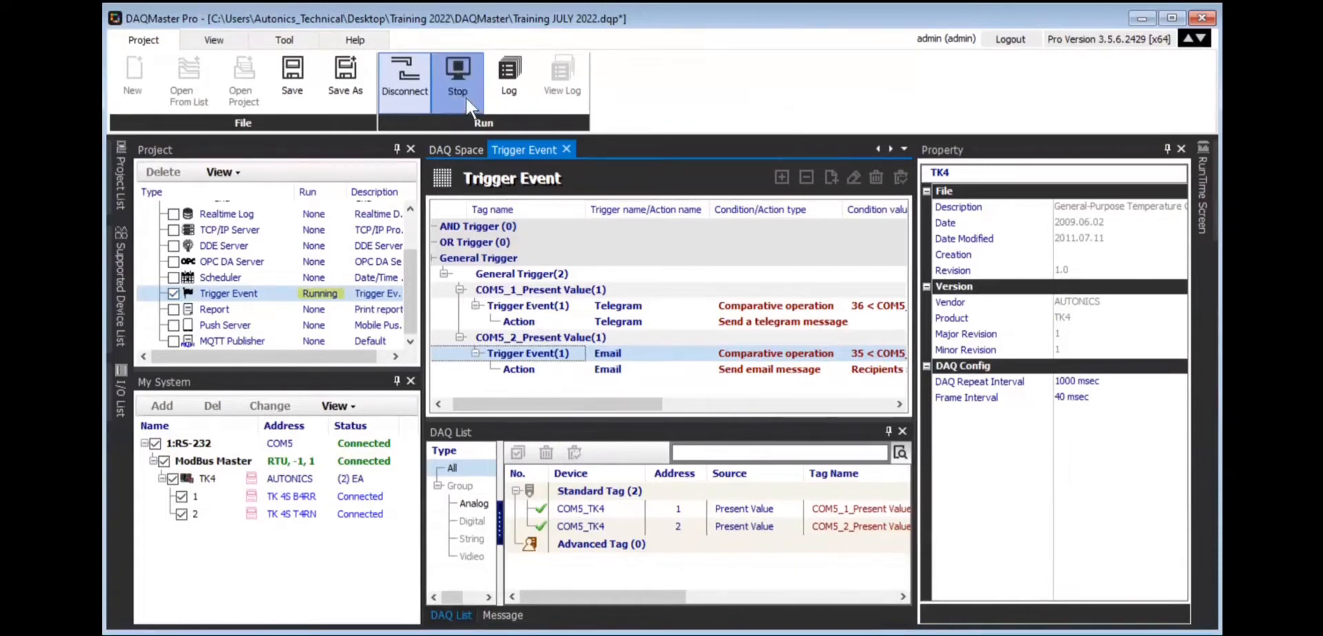
Stop the project, disconnect from the devices, and select the Telegram Trigger Event(1) row.
click(458, 77)
click(406, 83)
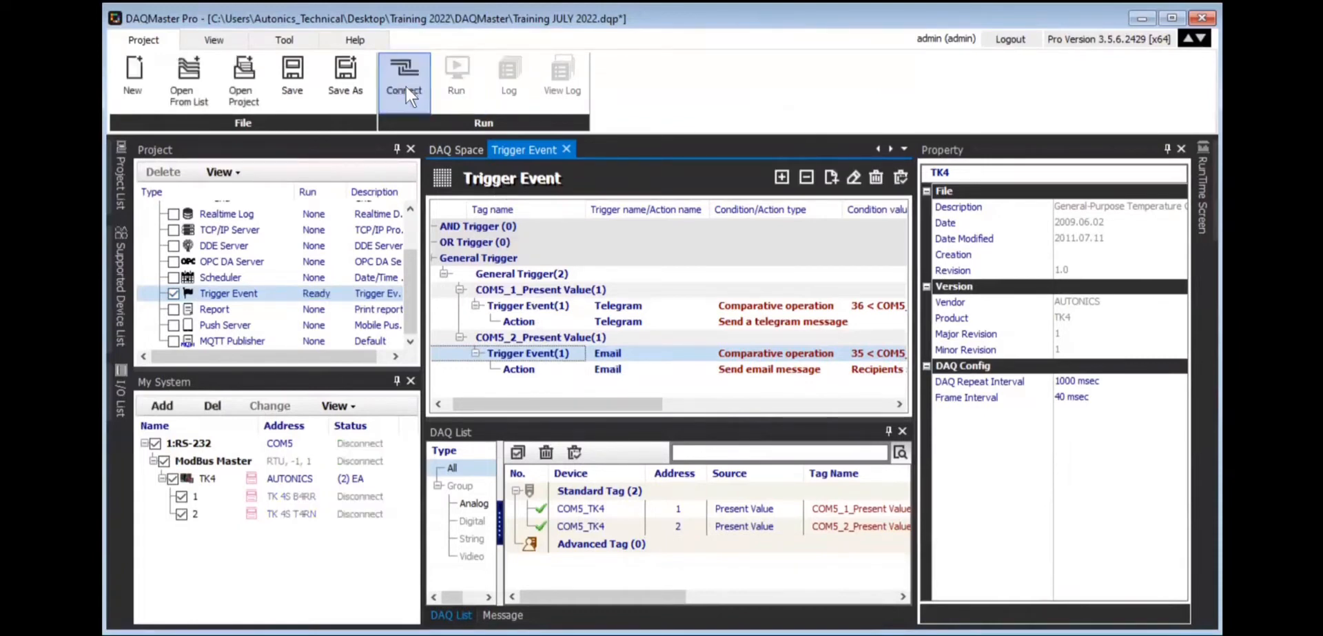
click(532, 306)
Open the Telegram action settings on the COM5_1_Present Value trigger, then switch to Edge.
double_click(532, 307)
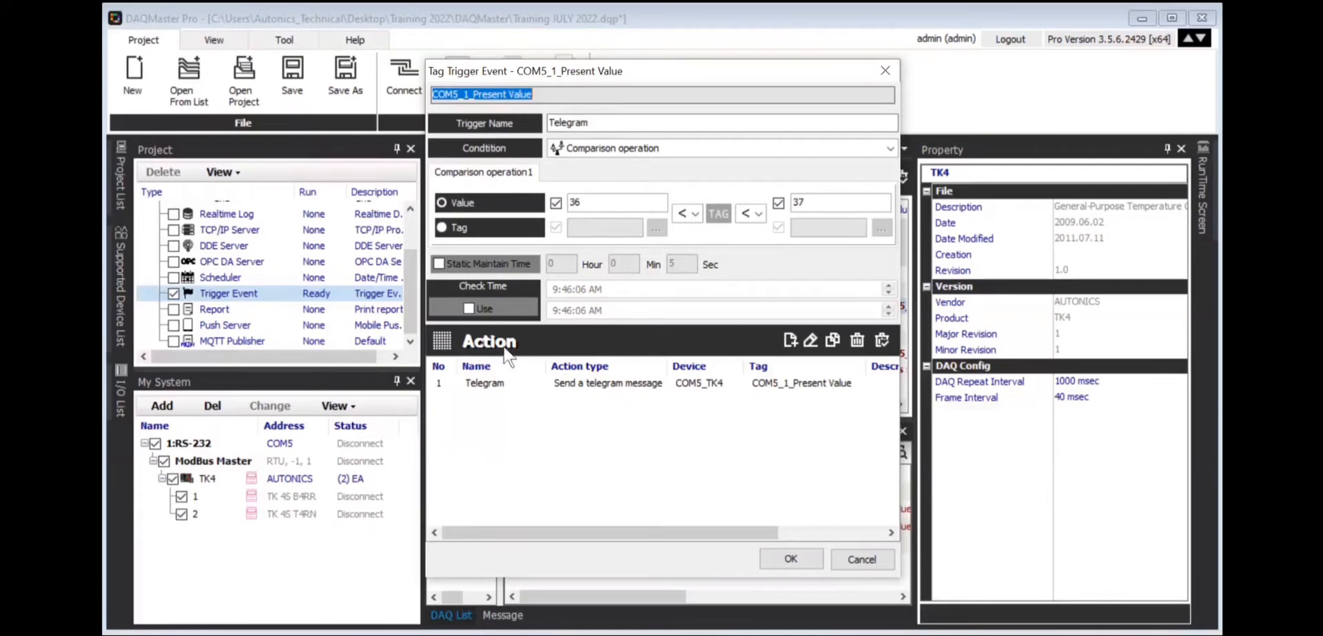
click(485, 384)
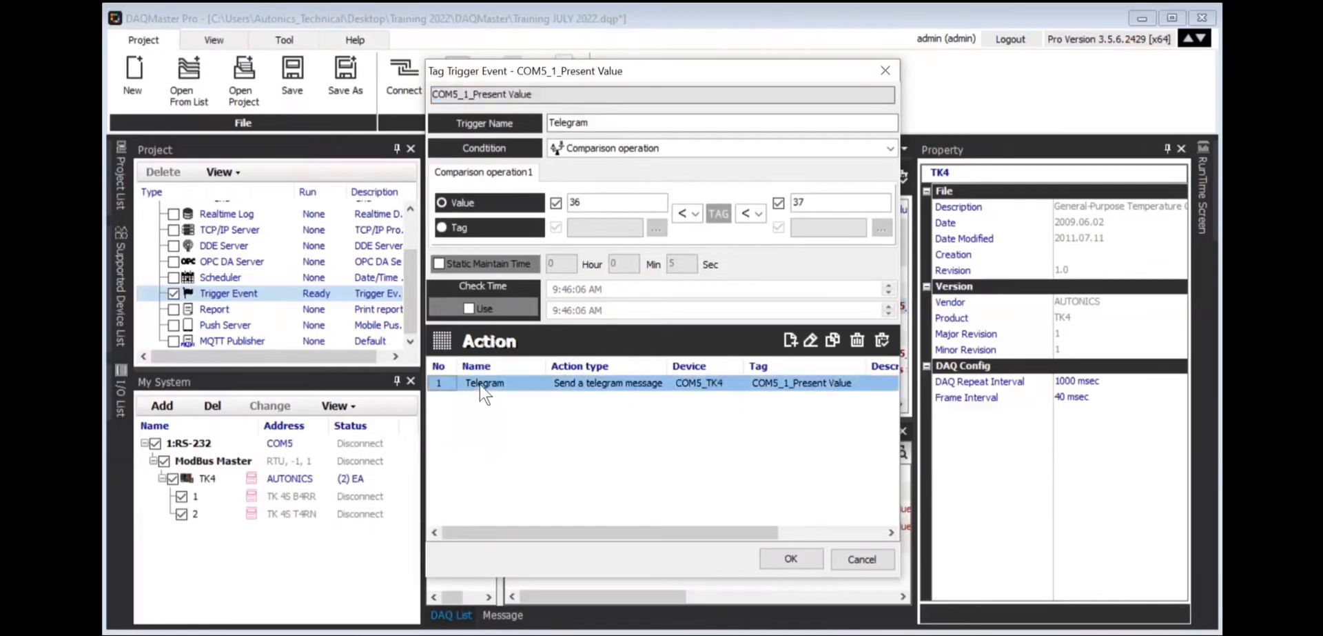
click(811, 341)
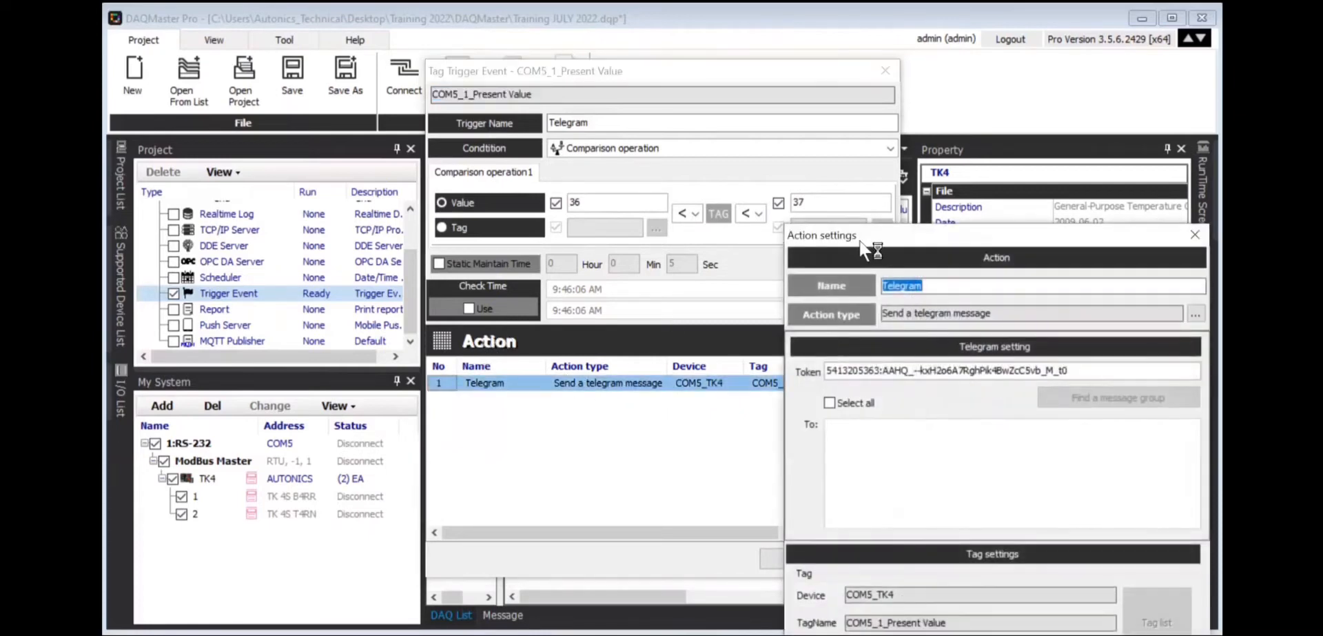
drag(842, 227, 686, 40)
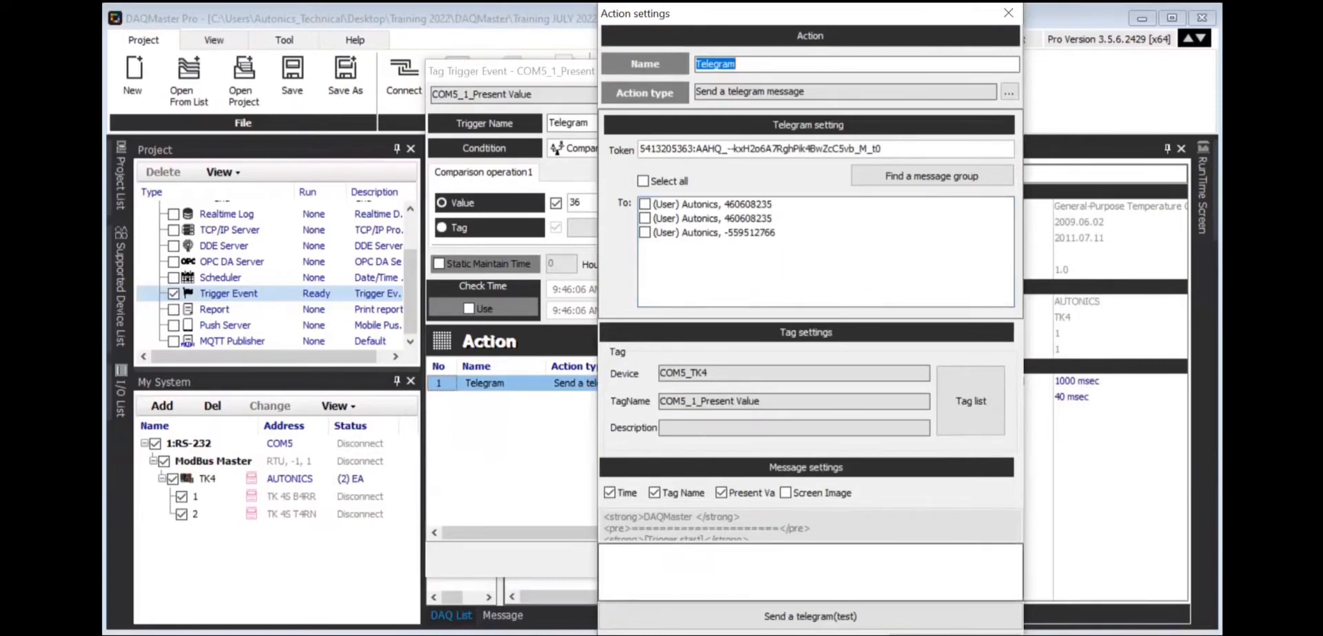
click(738, 622)
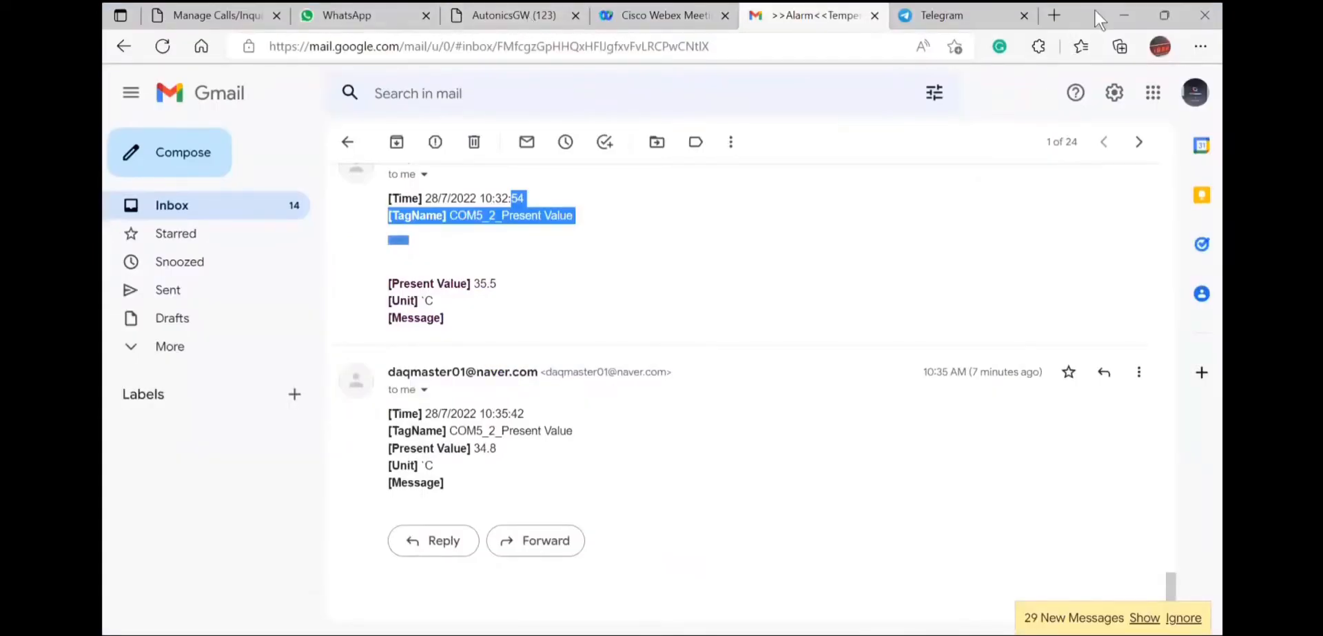
Open the Autonics_training bot chat with the earlier /start, Hello, Hi and Hiii messages.
click(960, 17)
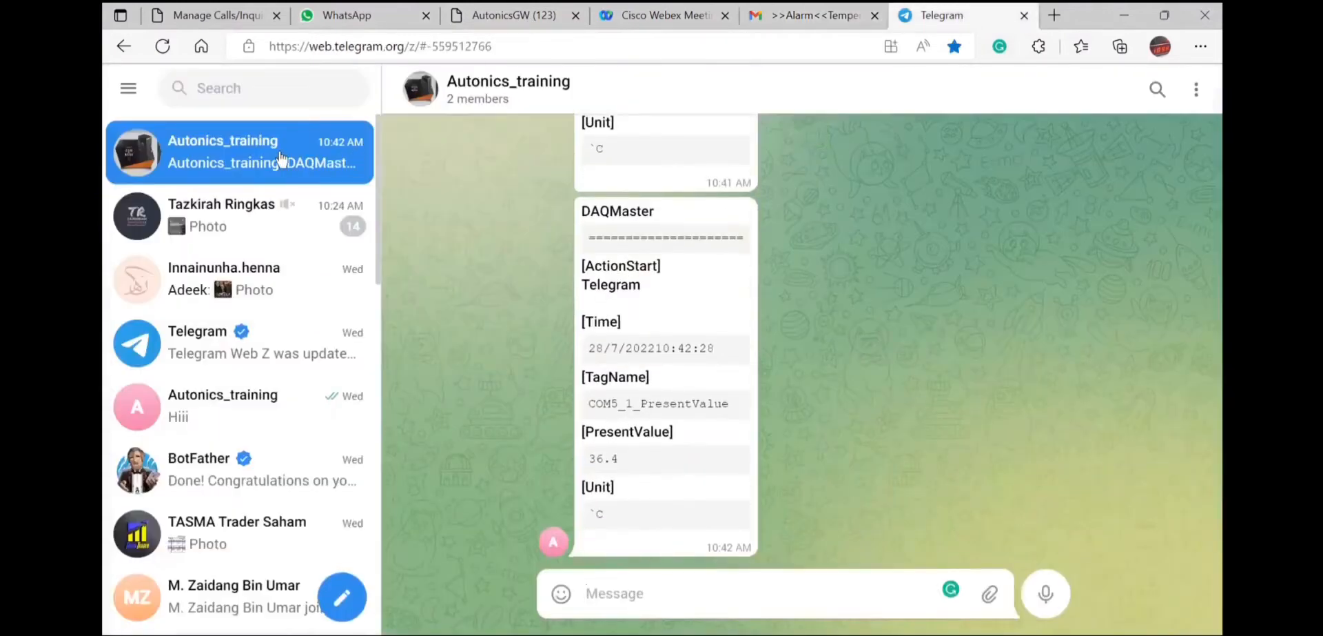
click(266, 416)
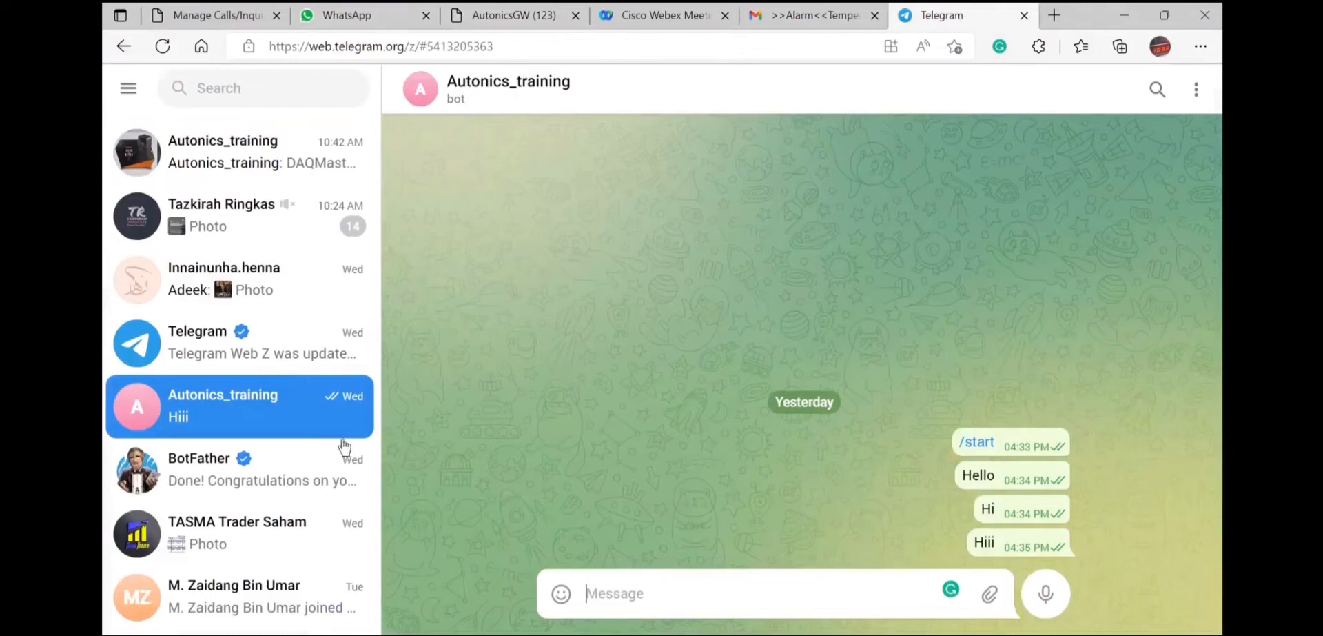
Read through the BotFather /newbot conversation, then open the Autonics_training group chat.
click(297, 477)
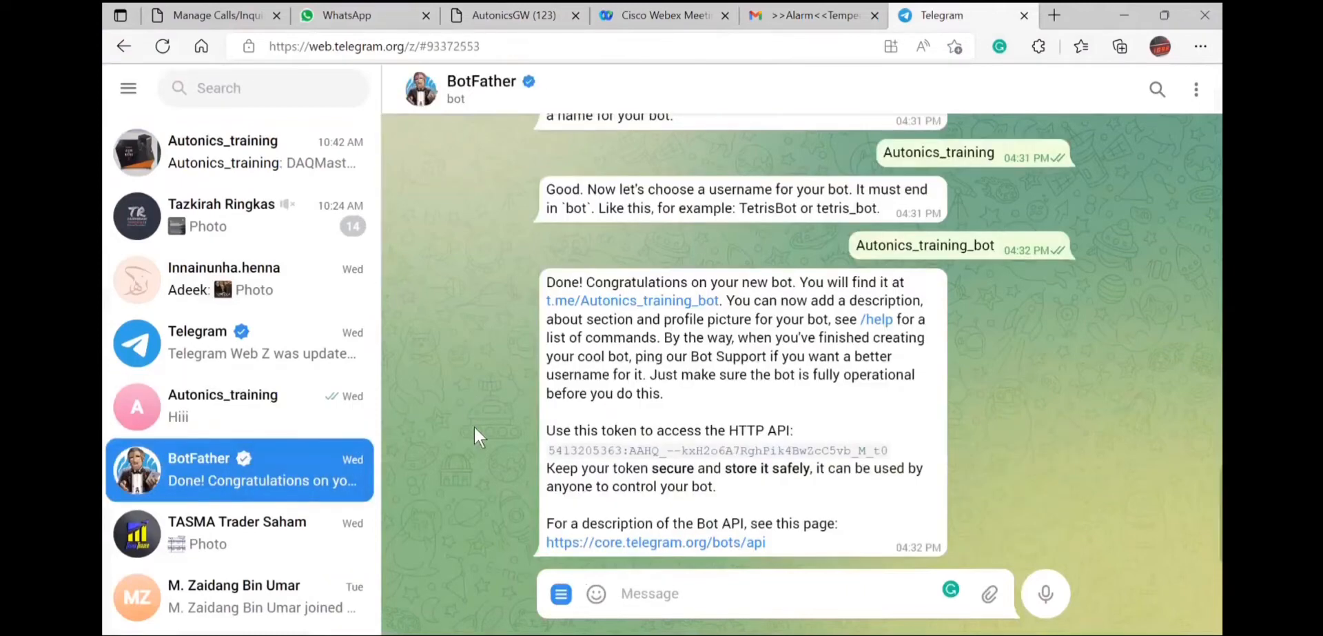
scroll(474, 426, up, 1)
scroll(474, 426, down, 1)
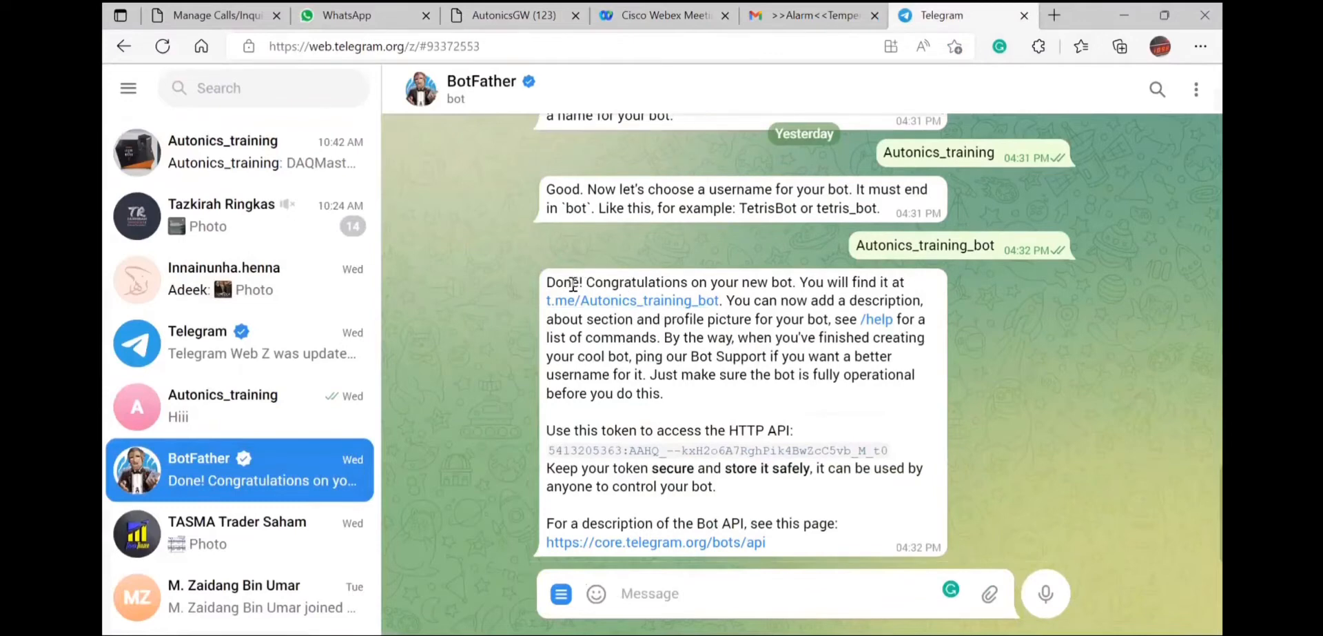
scroll(1013, 293, up, 1)
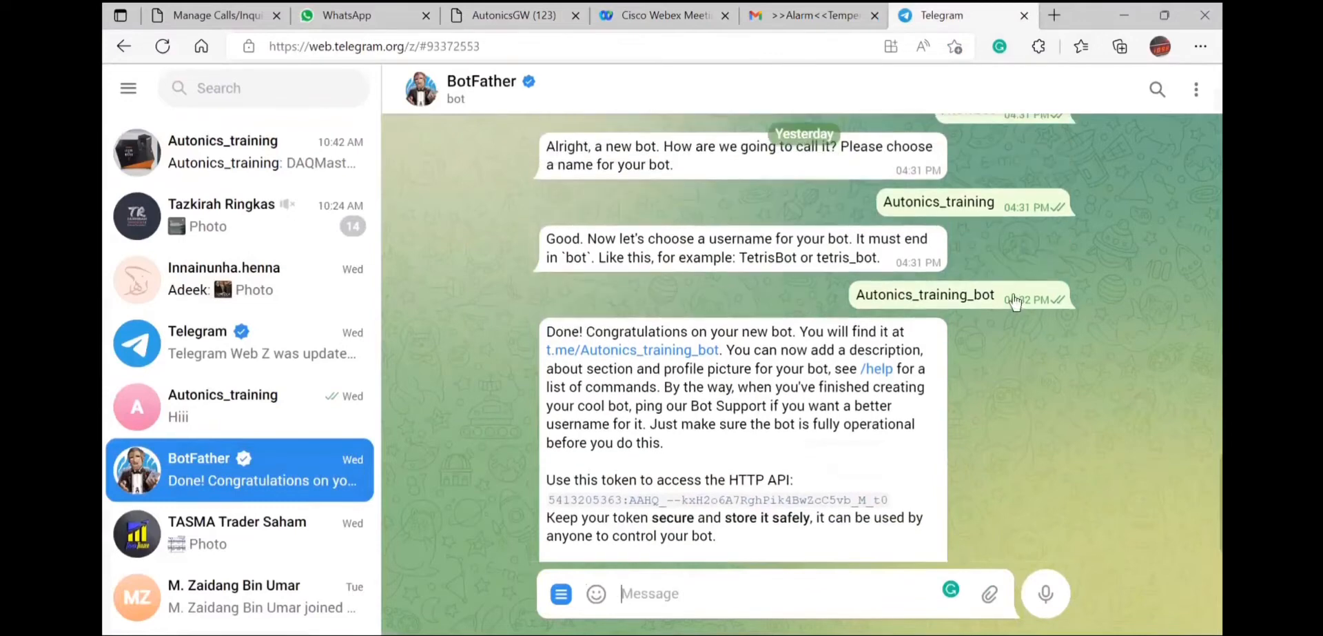
scroll(1014, 302, up, 4)
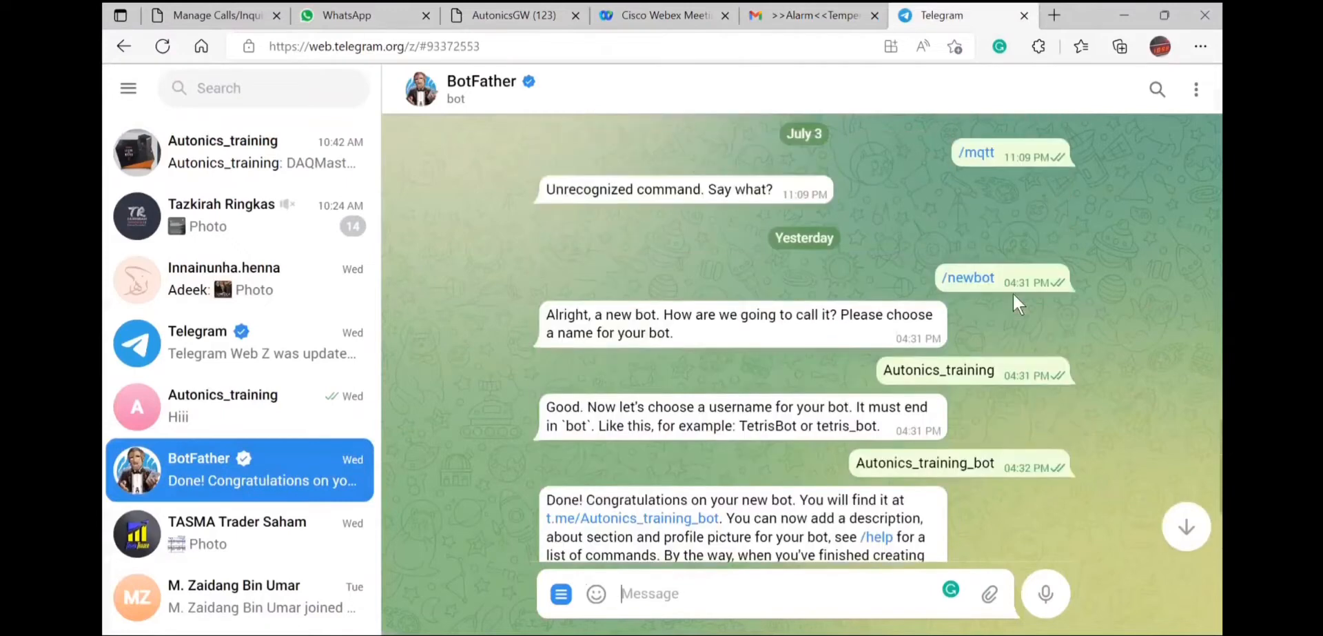
scroll(1013, 293, down, 1)
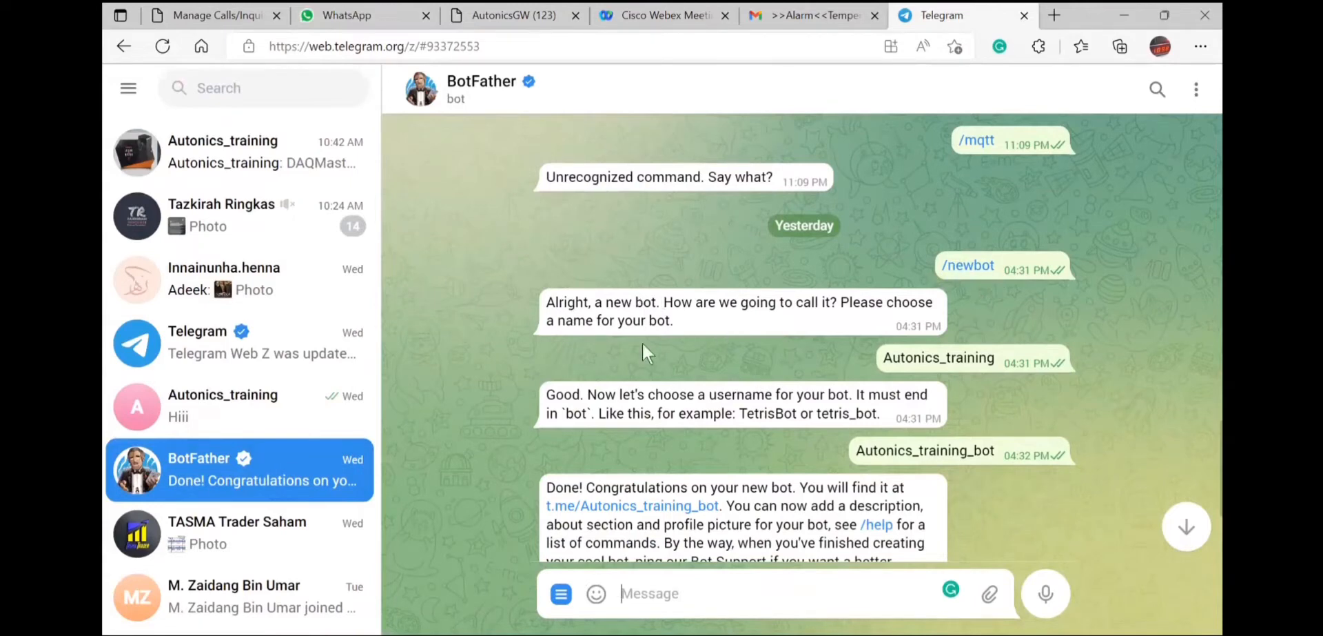
scroll(773, 344, down, 1)
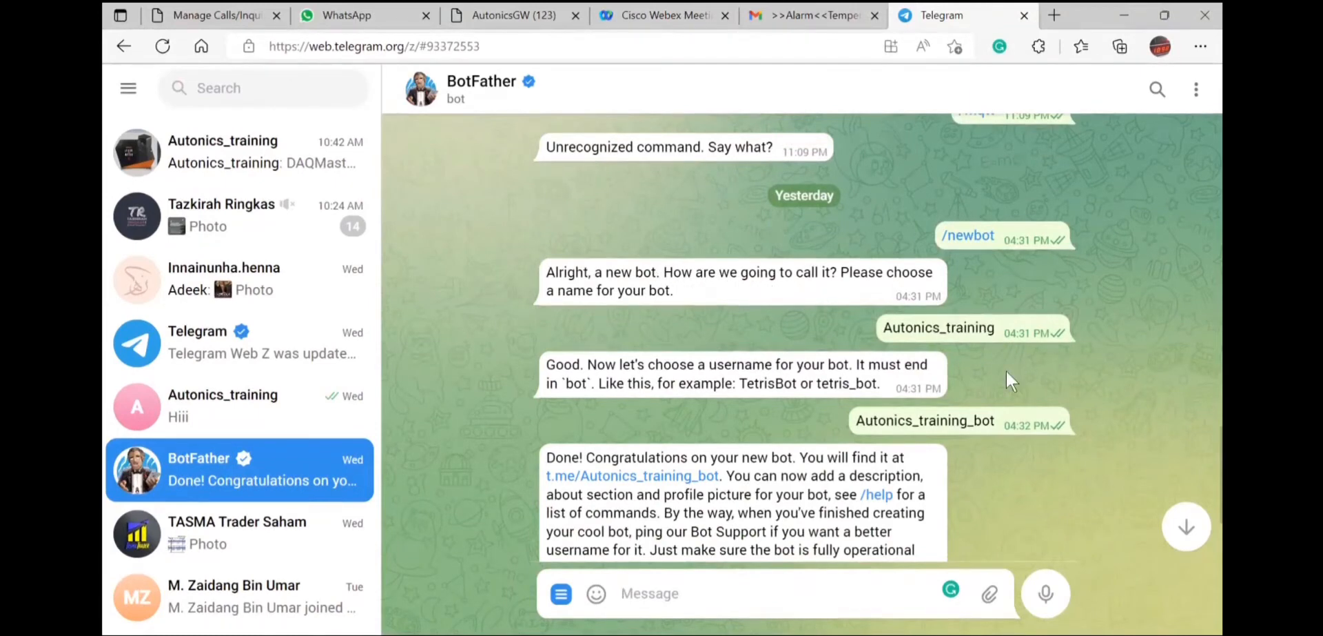
scroll(1006, 370, down, 2)
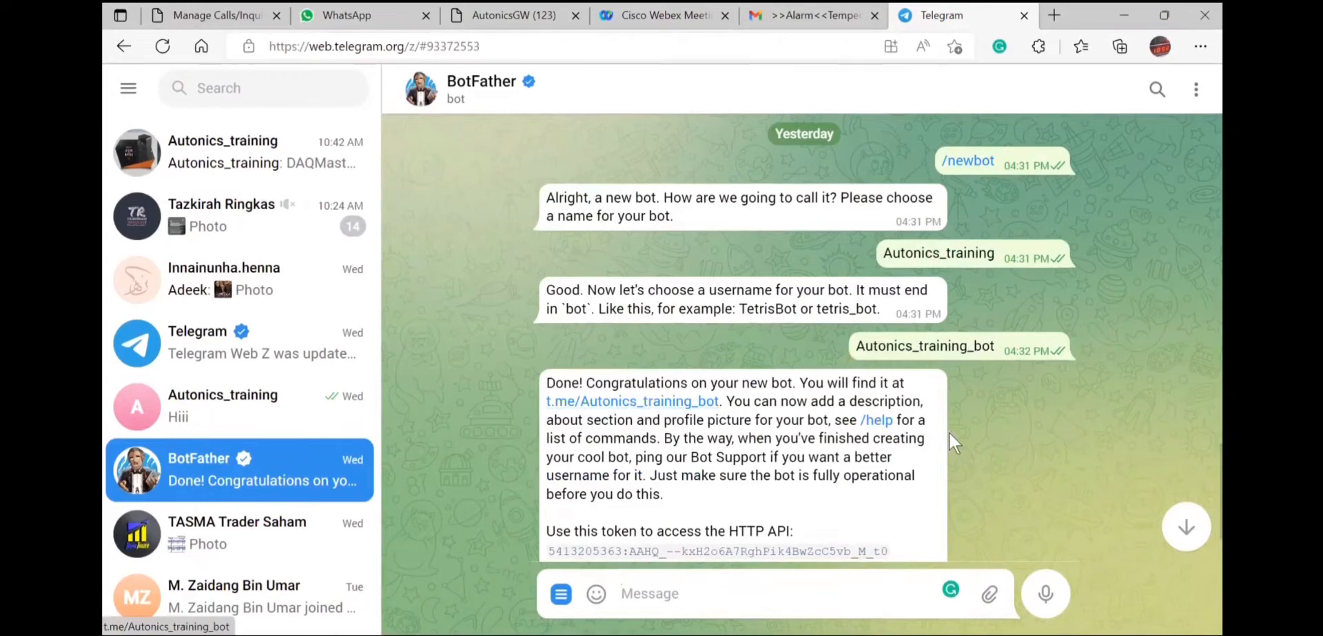
scroll(1018, 453, down, 2)
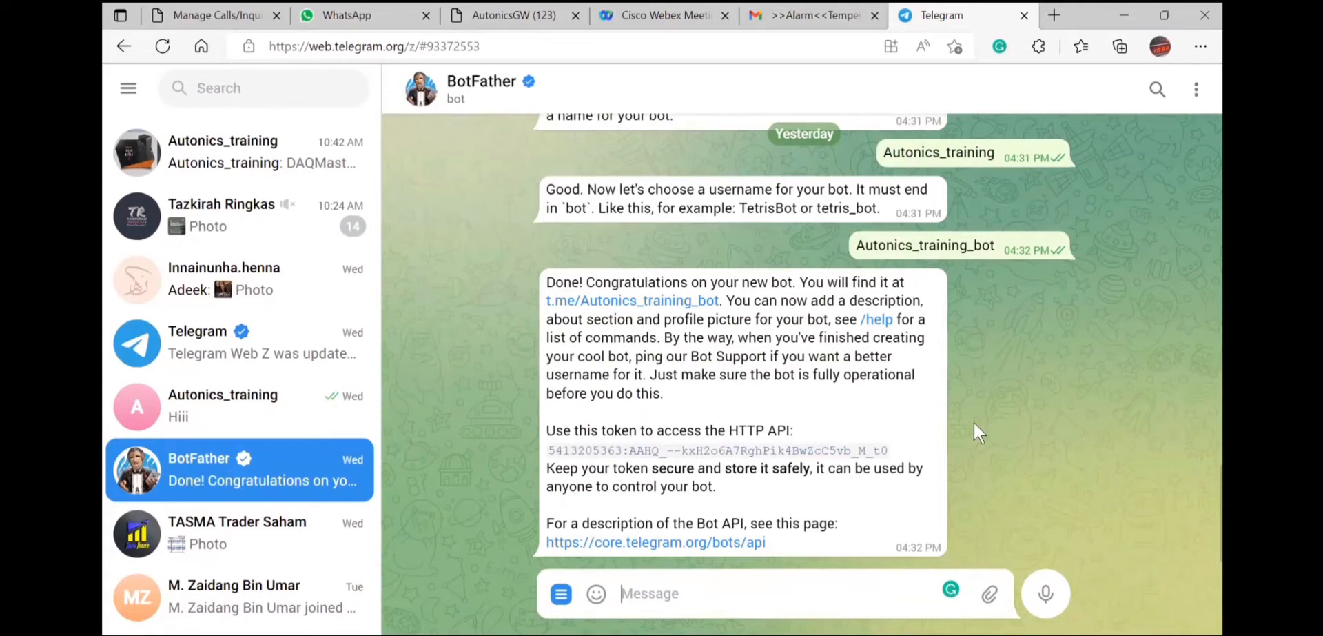
click(257, 170)
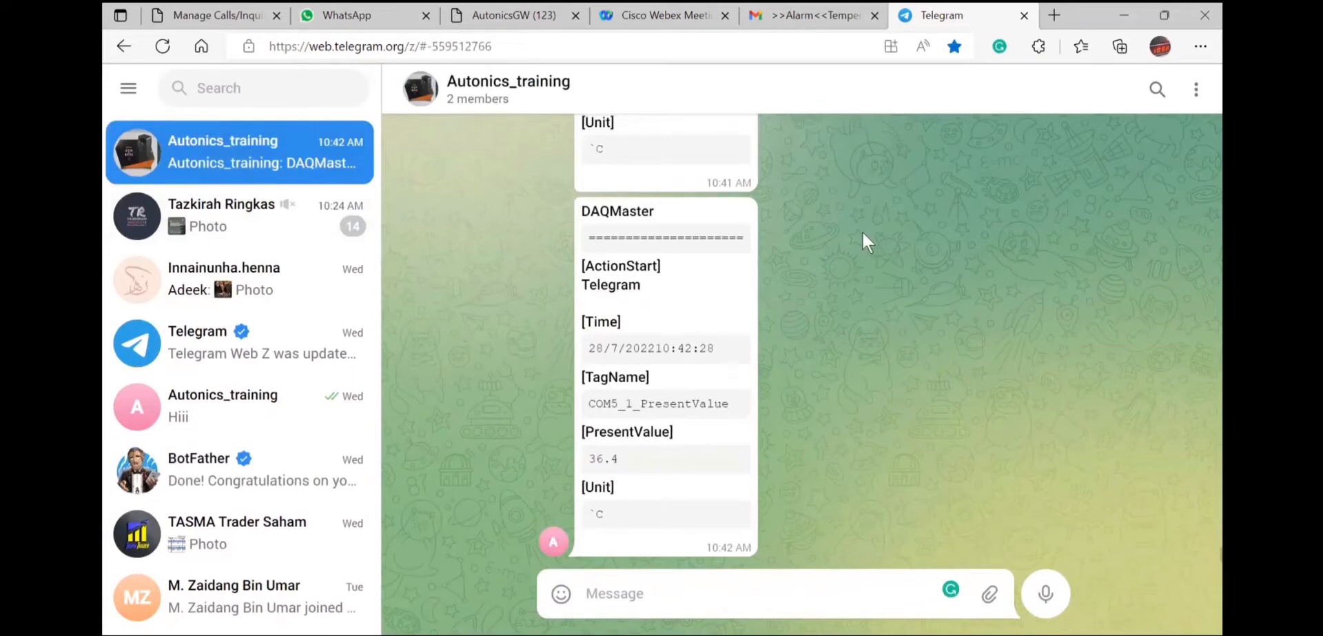
Show the group profile's add-members list, scroll past earlier DAQMaster alarms, and return to DAQMaster Pro.
click(494, 88)
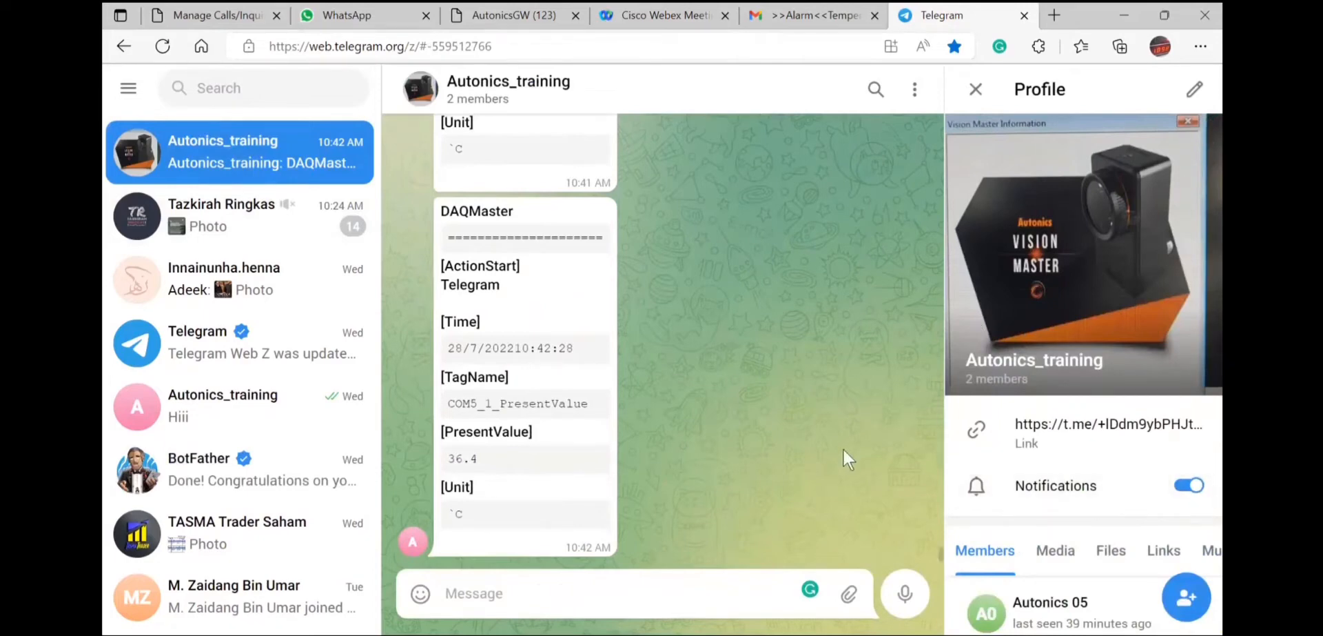
click(1183, 603)
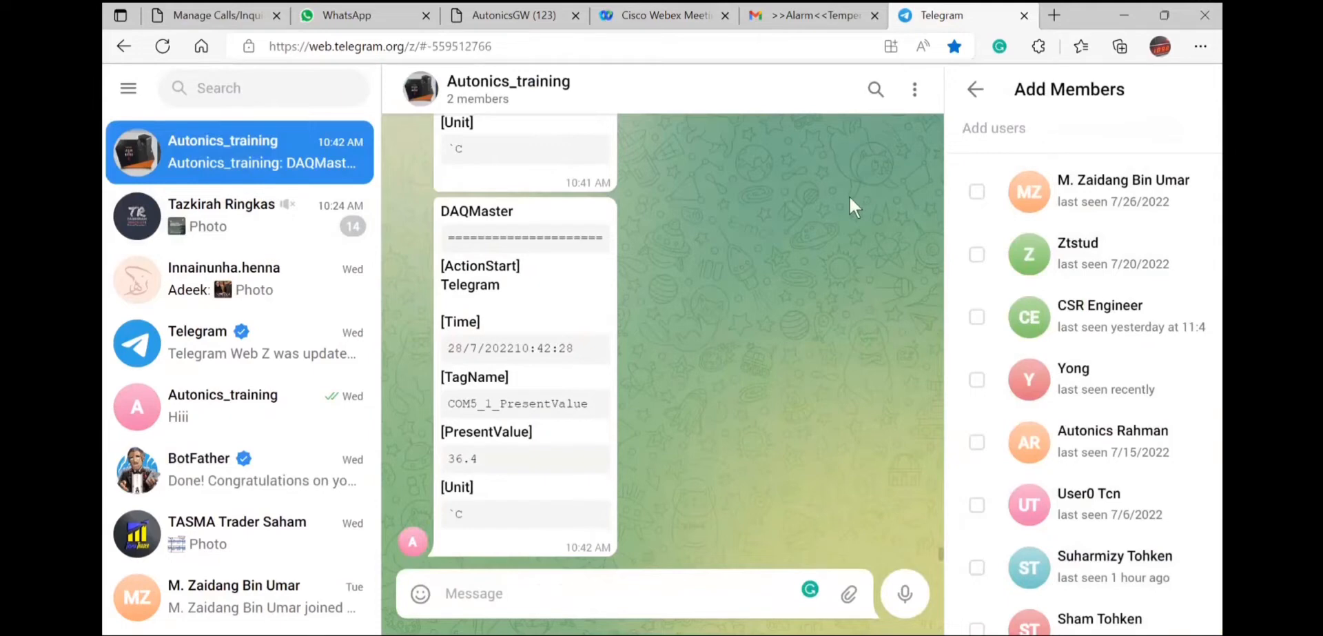
scroll(681, 295, up, 10)
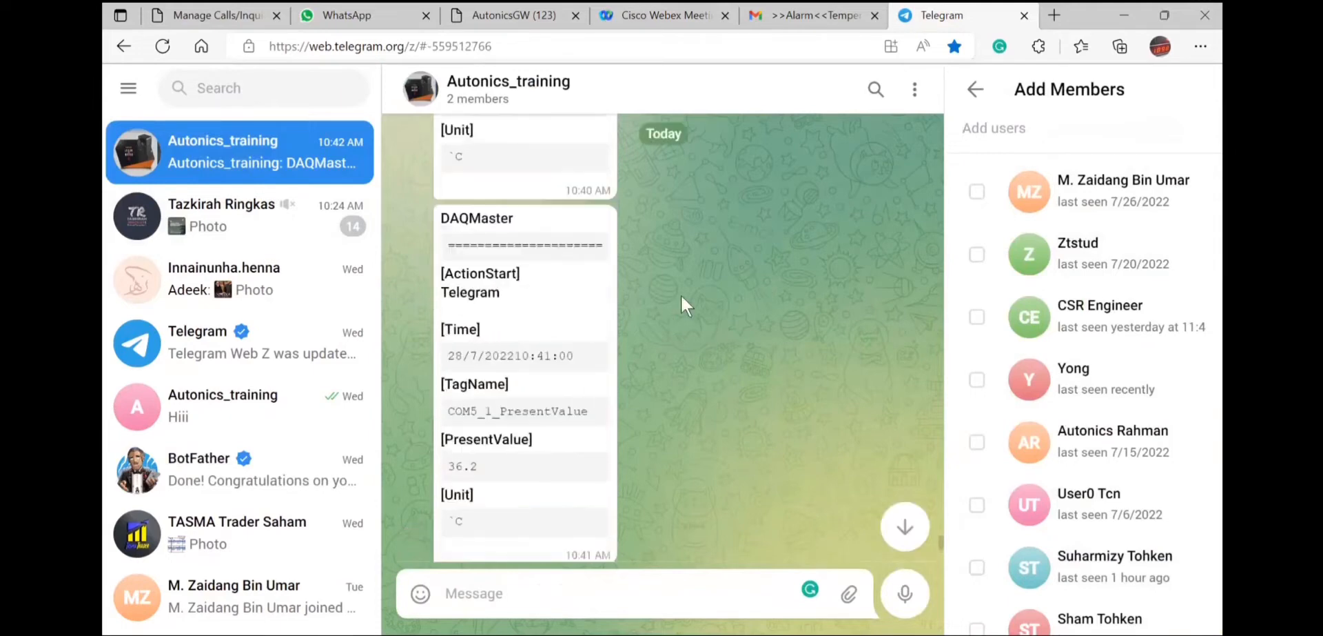
scroll(681, 295, up, 10)
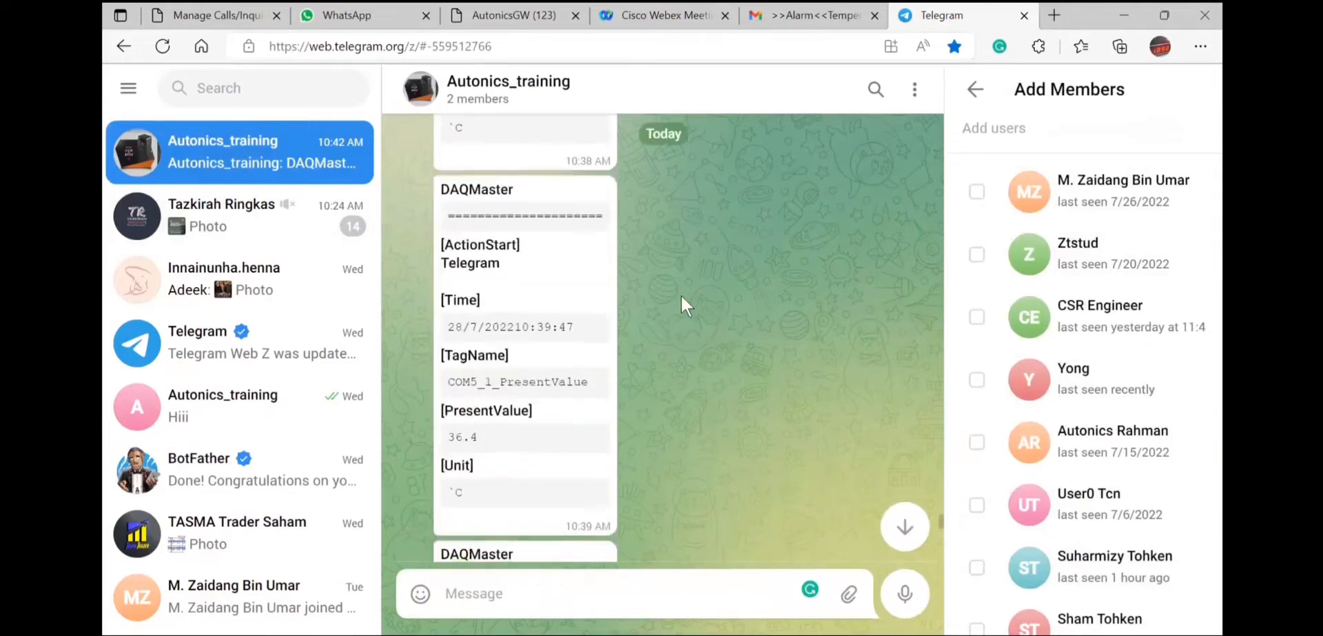
scroll(681, 295, down, 8)
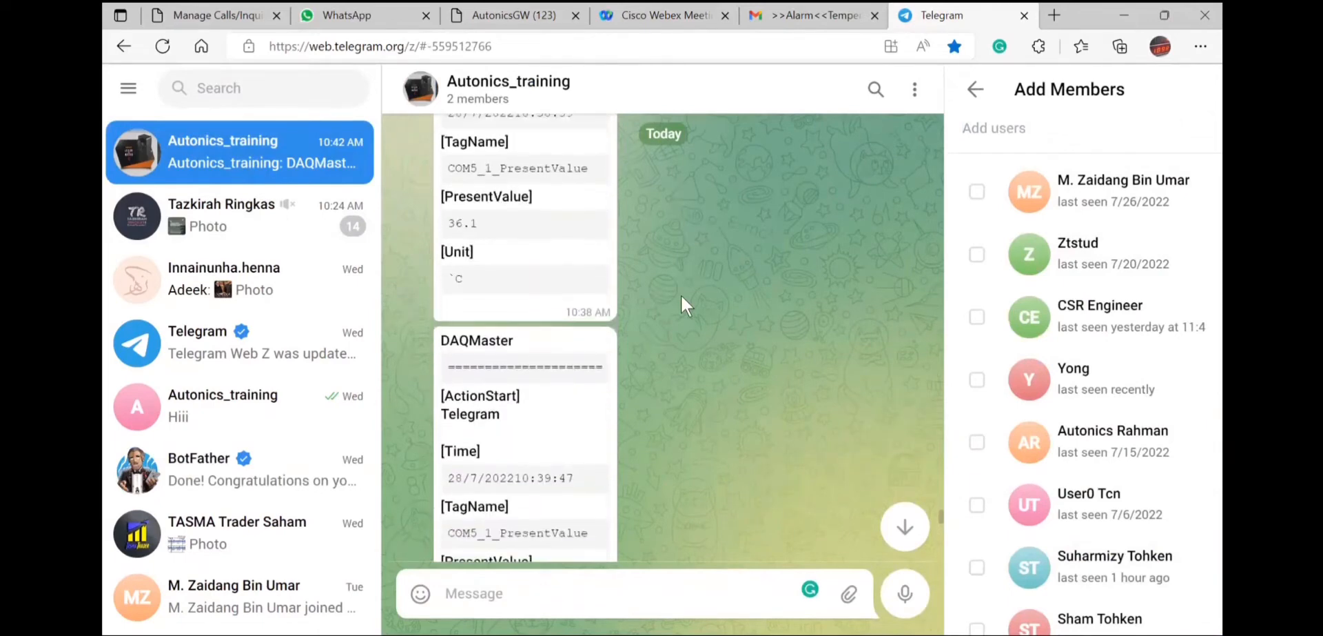
scroll(681, 295, down, 3)
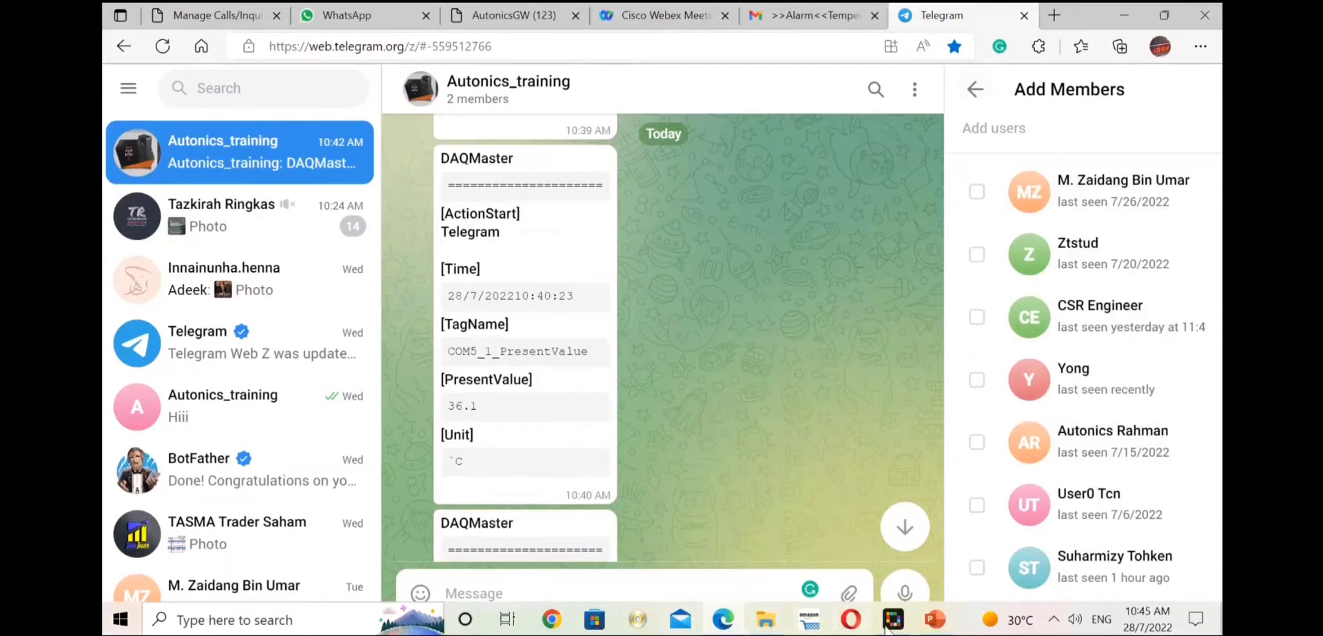
click(891, 622)
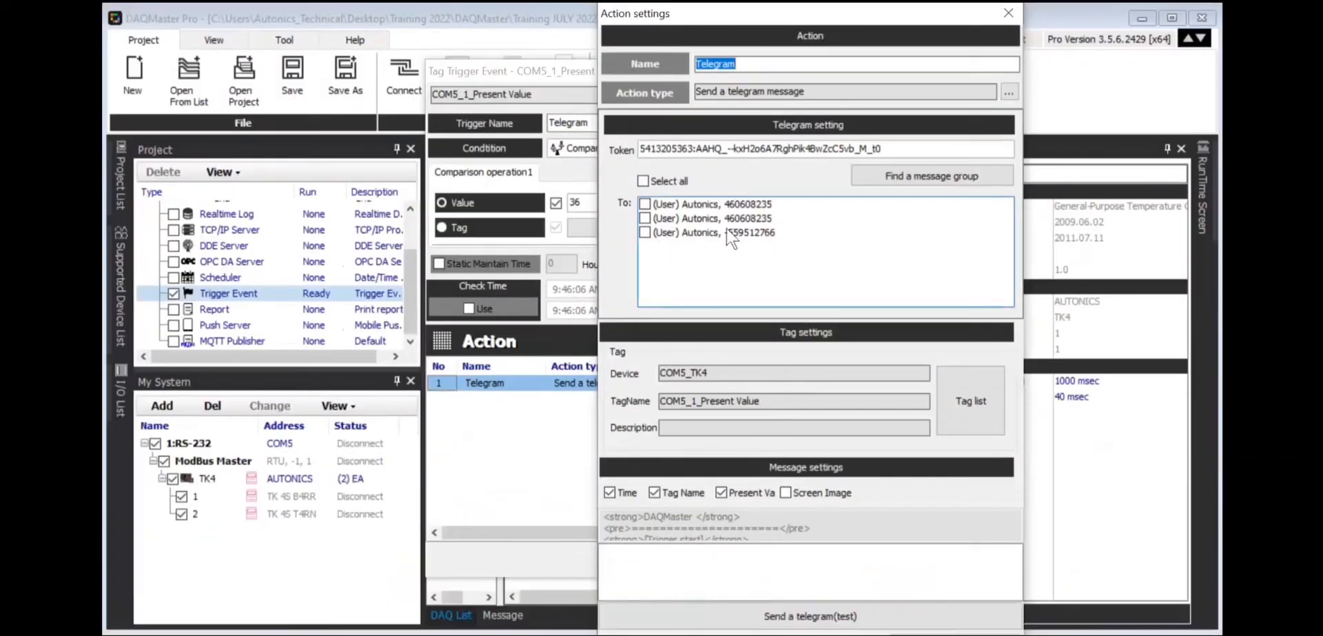
Address the alarm to the group chat, insert the COM5_1_Present Value tag, and tick Screen Image.
click(646, 232)
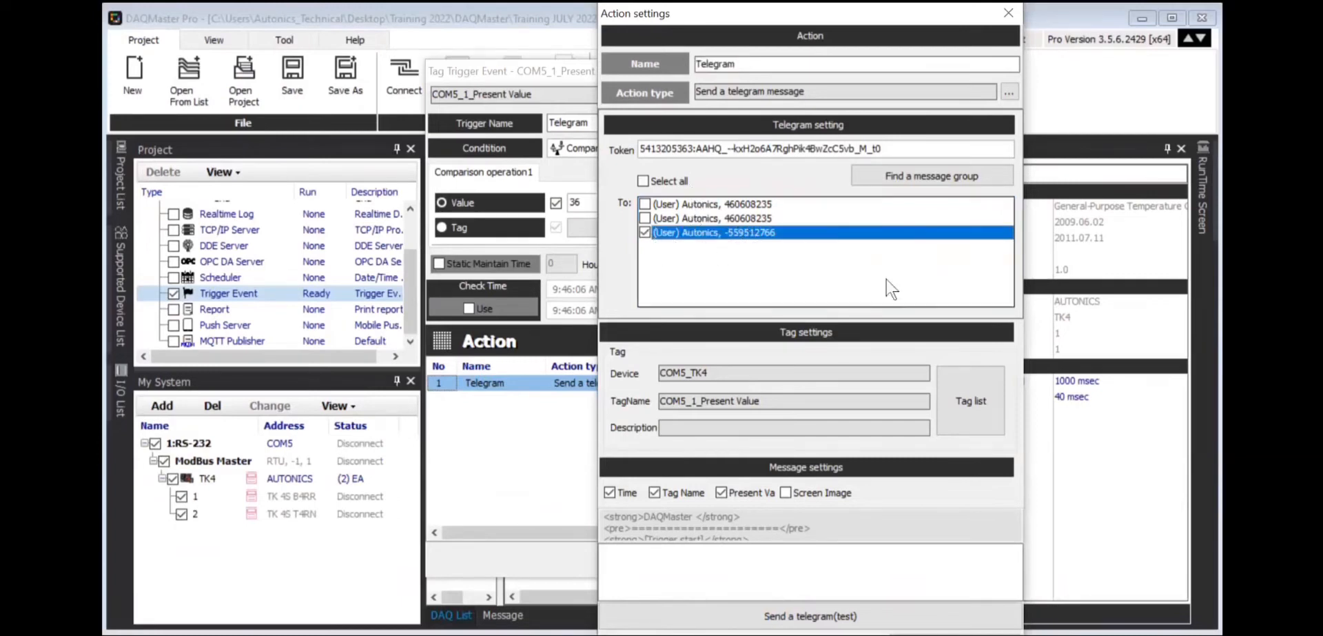
click(959, 404)
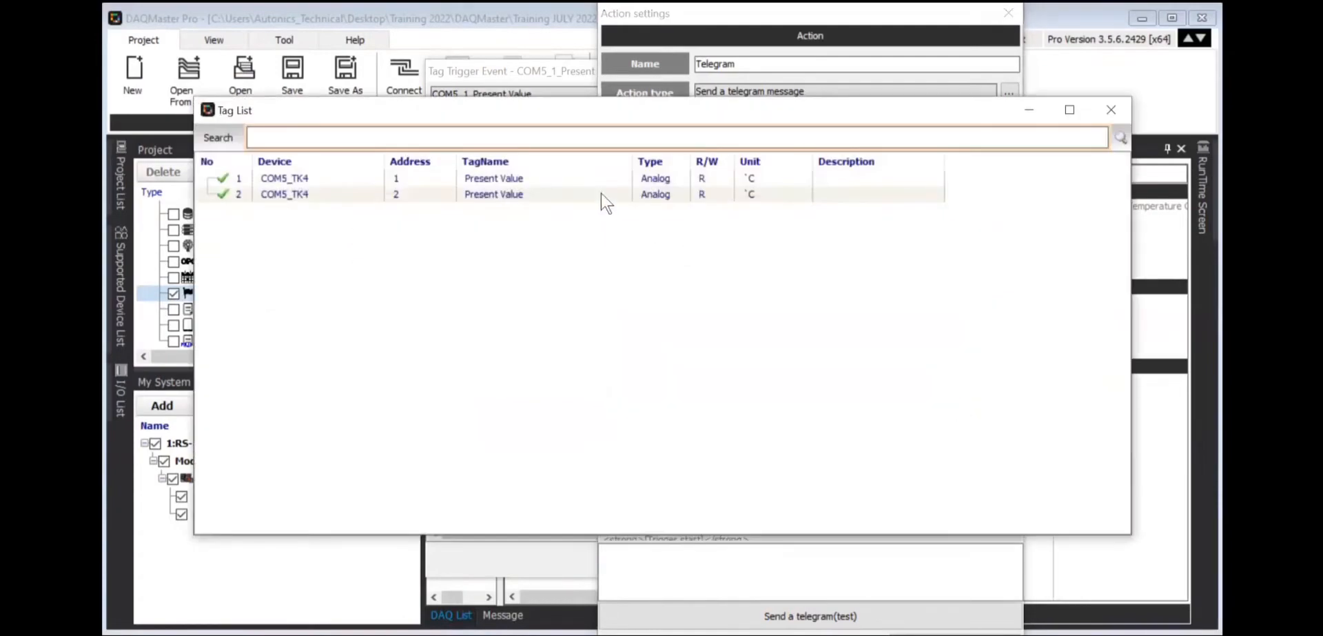
double_click(584, 181)
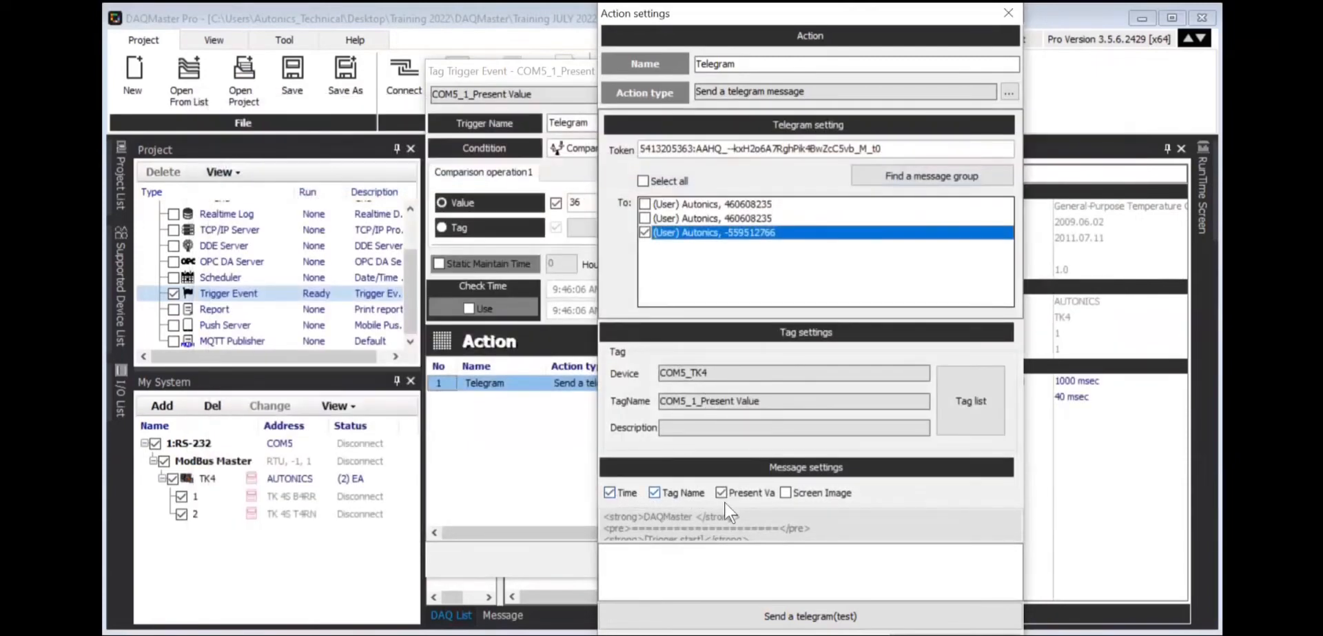
click(785, 492)
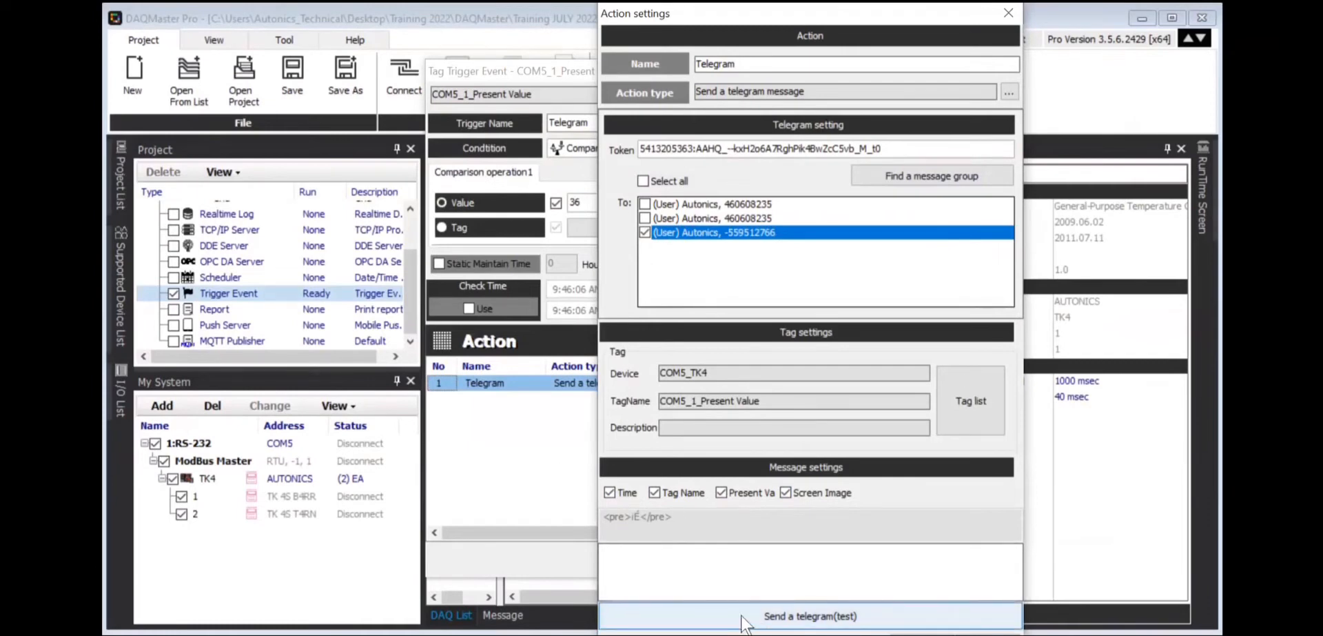
Write 'Hello' as the message text, send a test Telegram, and switch to Edge.
click(722, 575)
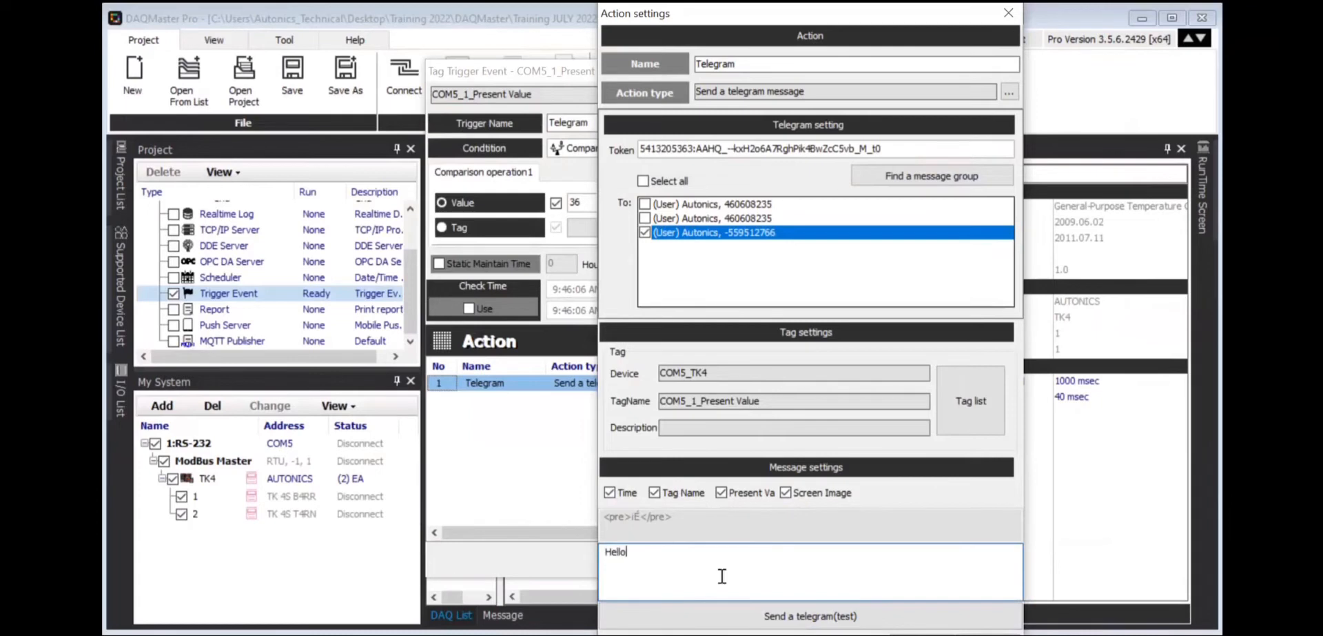
click(794, 617)
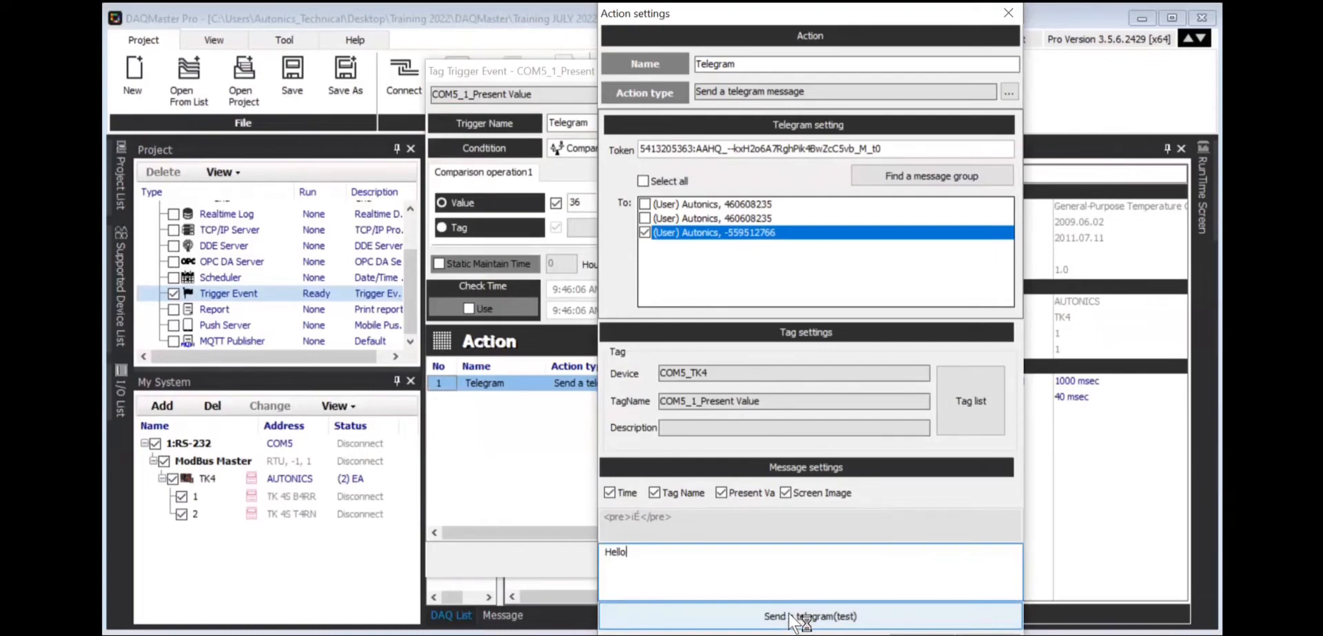
mouse_move(833, 626)
click(724, 616)
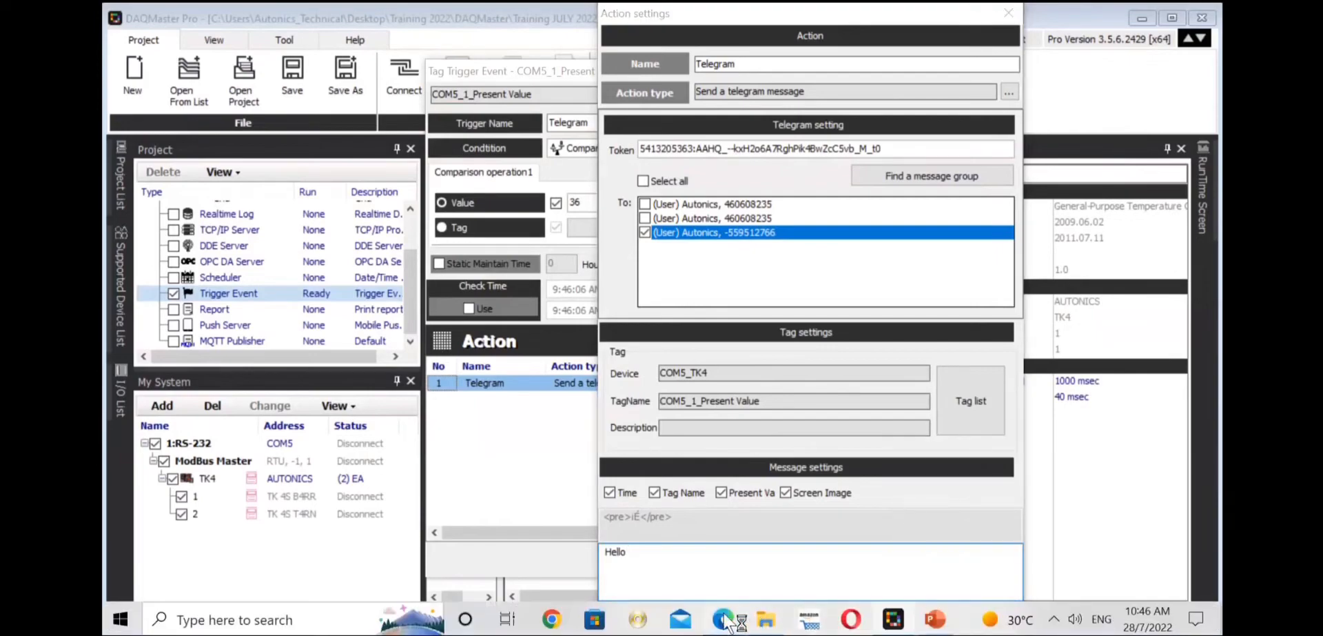
Check the newest Hello test message and its enlarged DAQMaster screenshot, then return to DAQMaster Pro.
scroll(727, 370, down, 5)
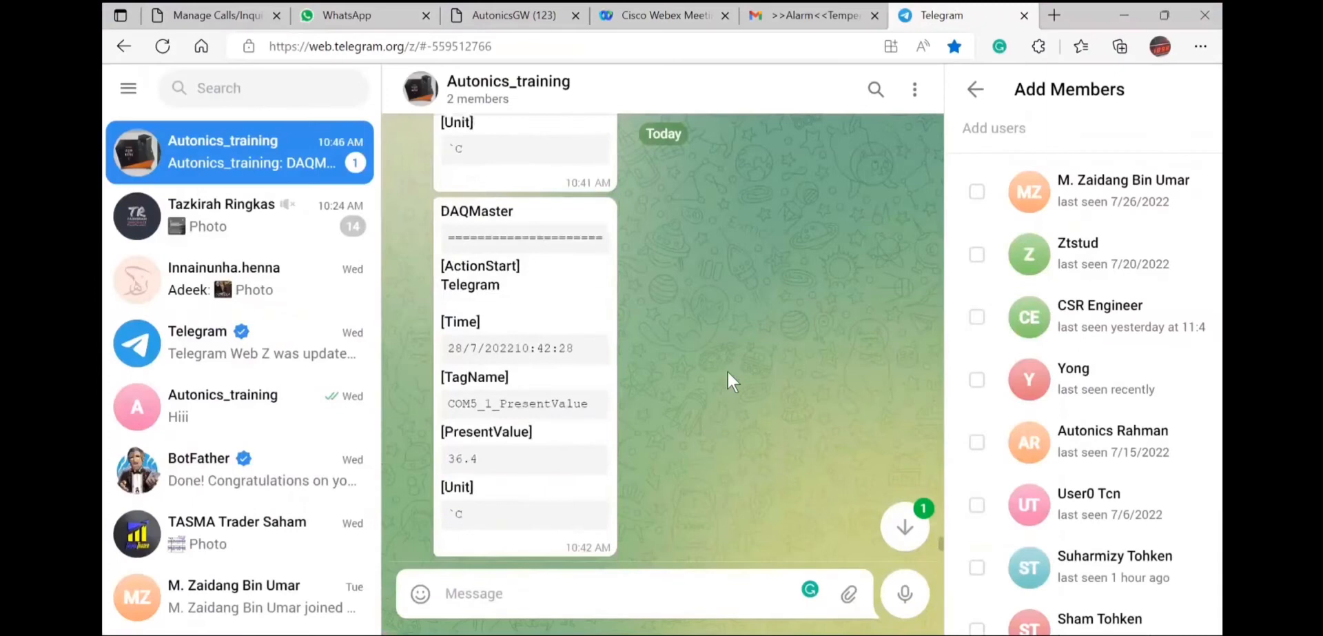
click(905, 522)
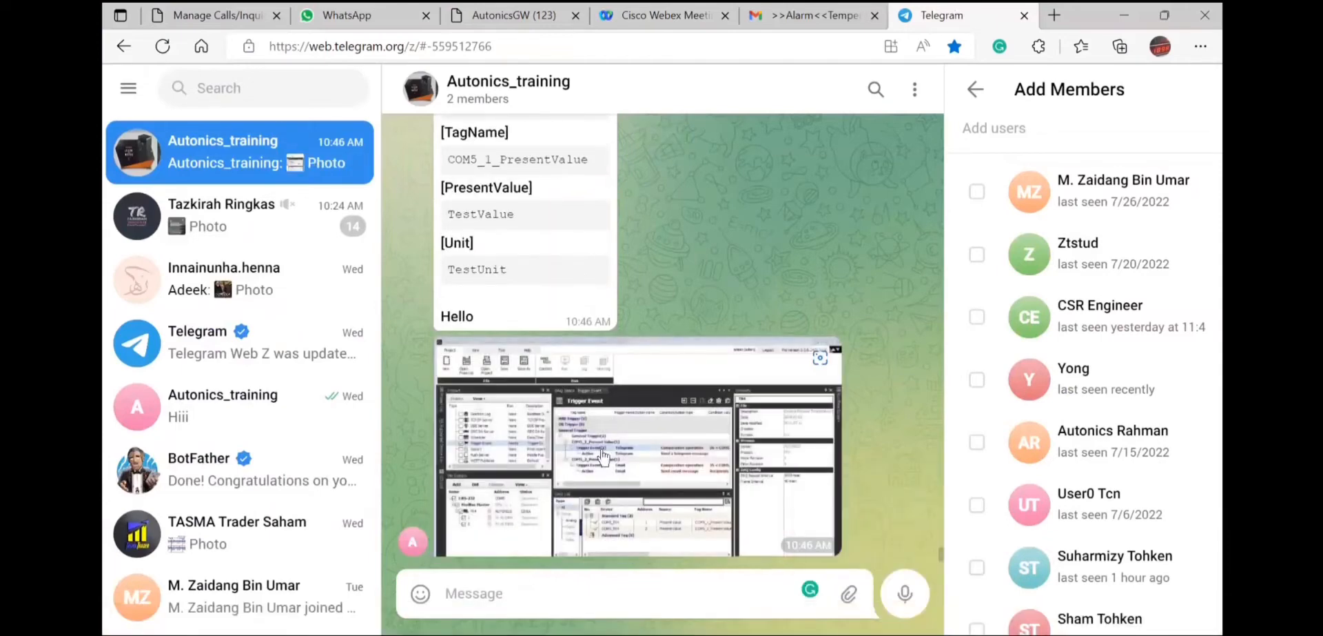
click(604, 457)
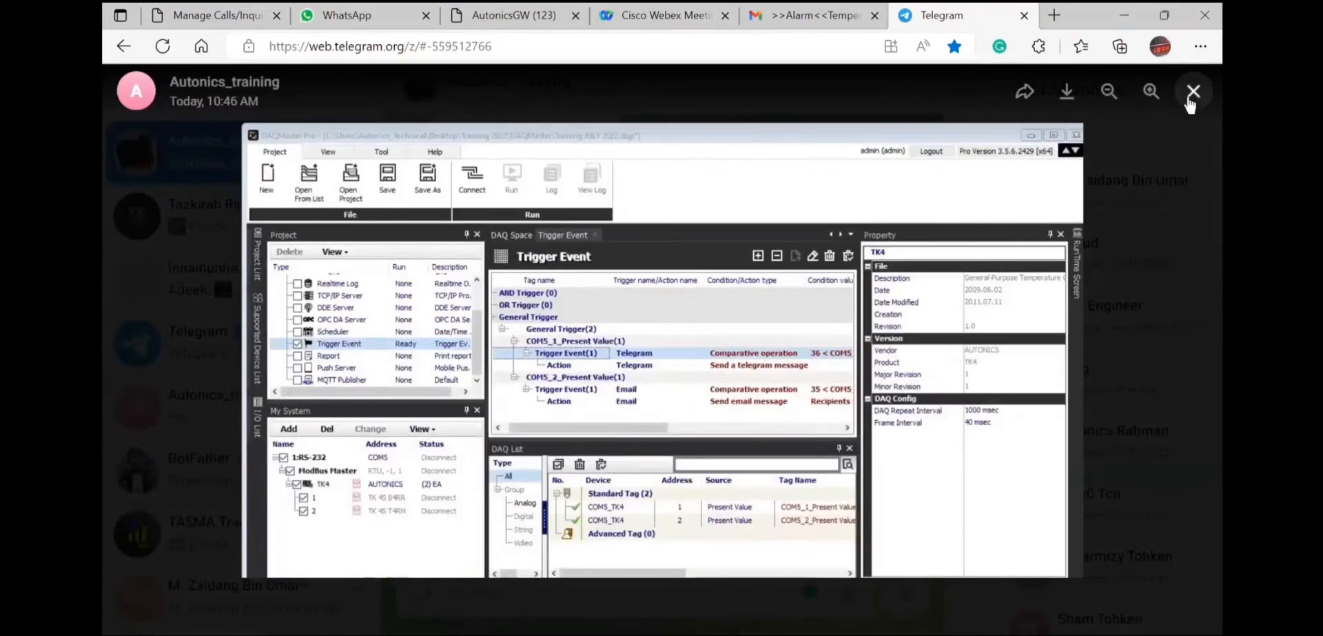
click(1189, 100)
scroll(878, 324, up, 4)
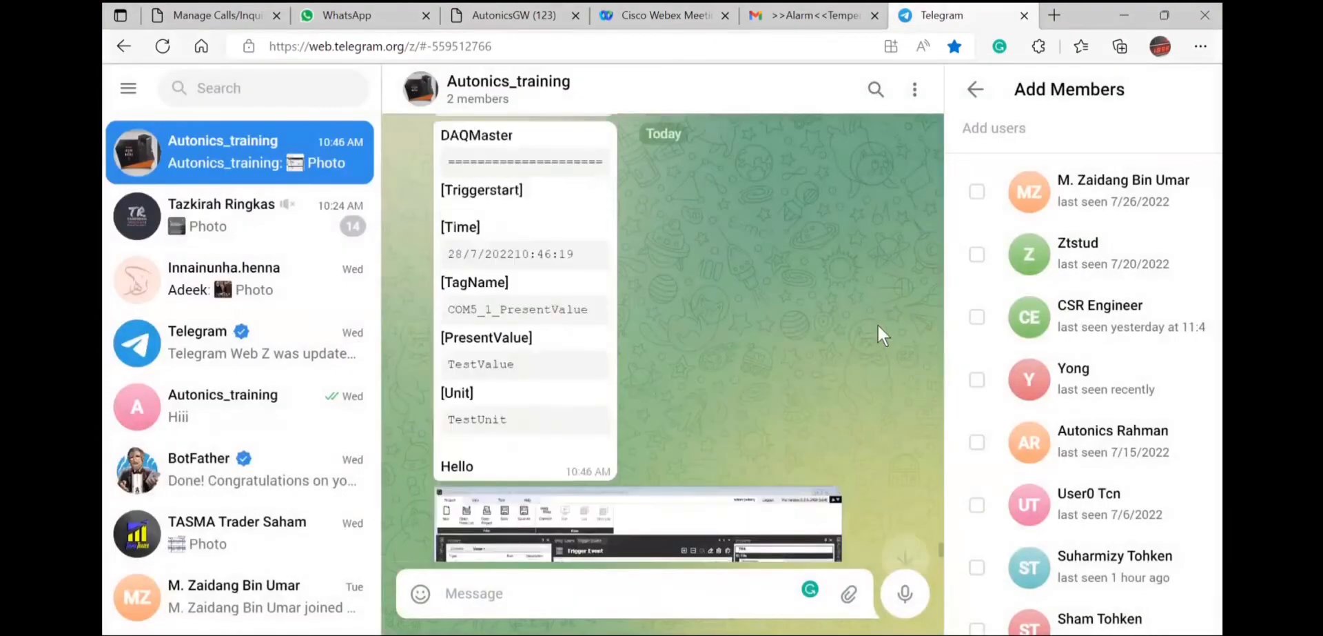
scroll(878, 324, down, 4)
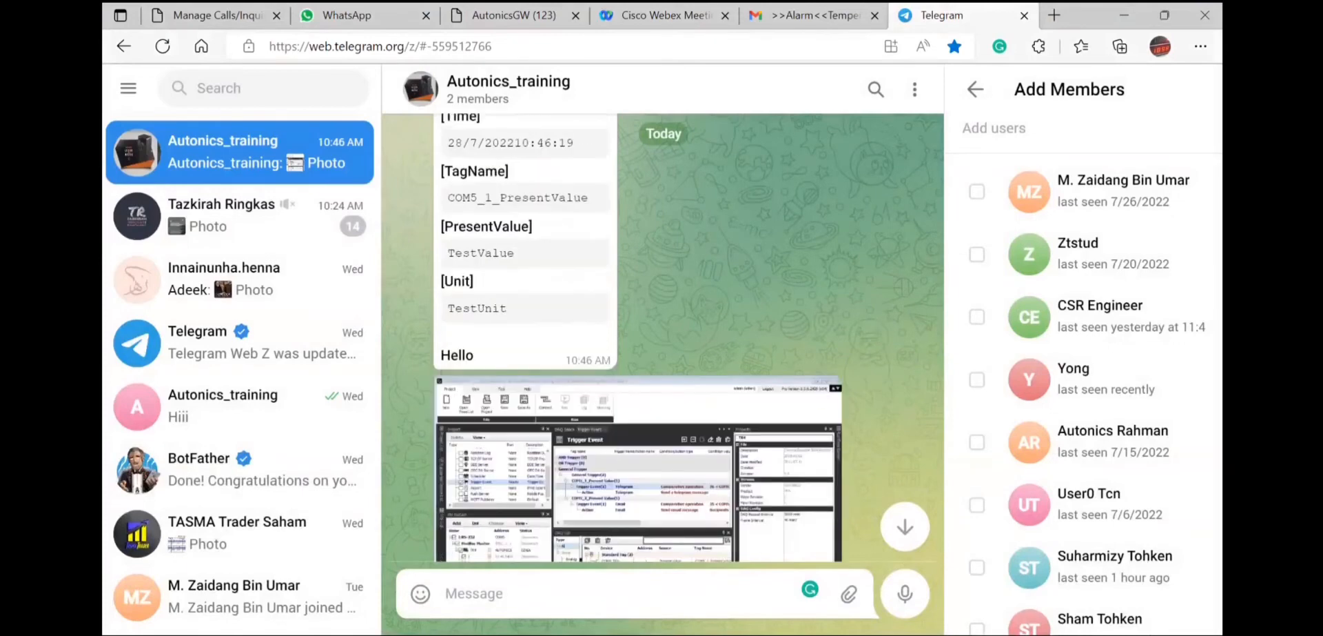
click(892, 621)
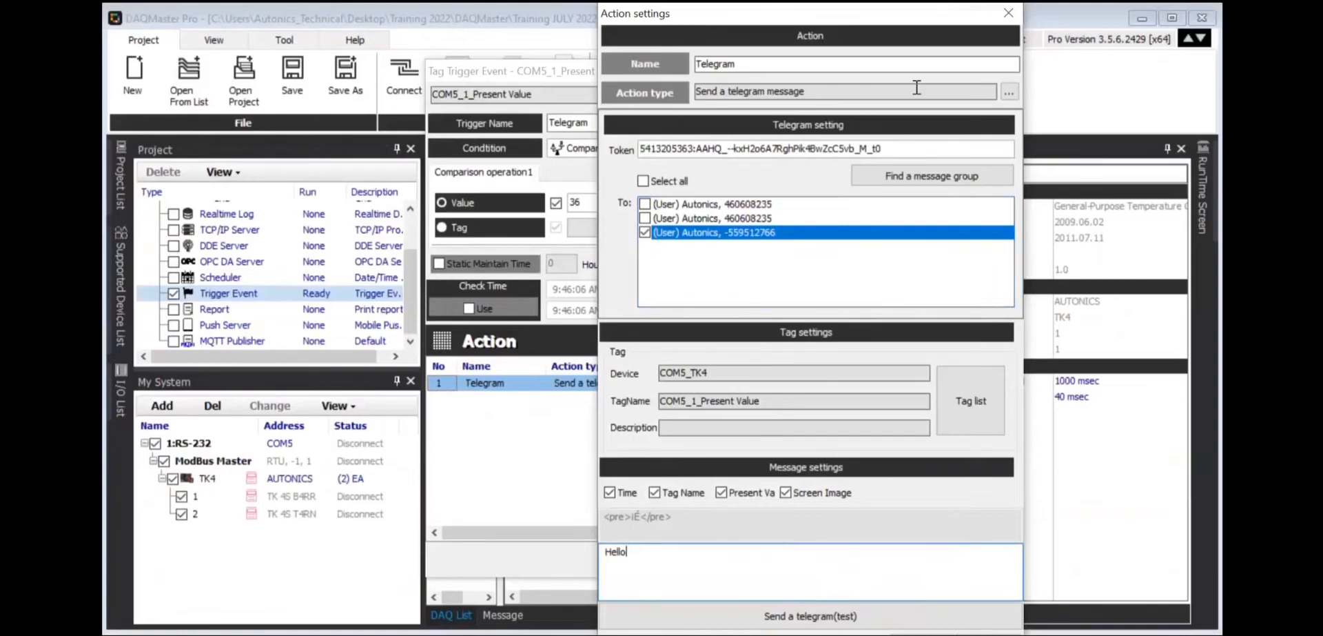
Confirm the Action settings and Tag Trigger Event dialogs, then connect and run the project.
click(905, 634)
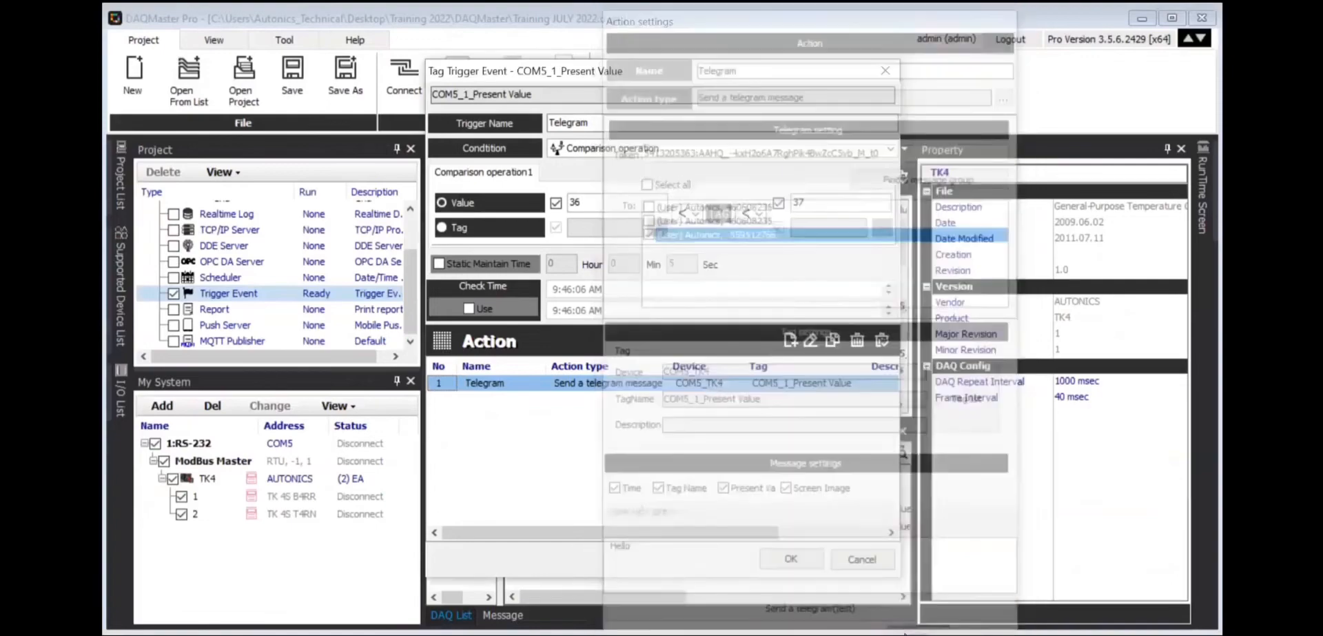
click(789, 558)
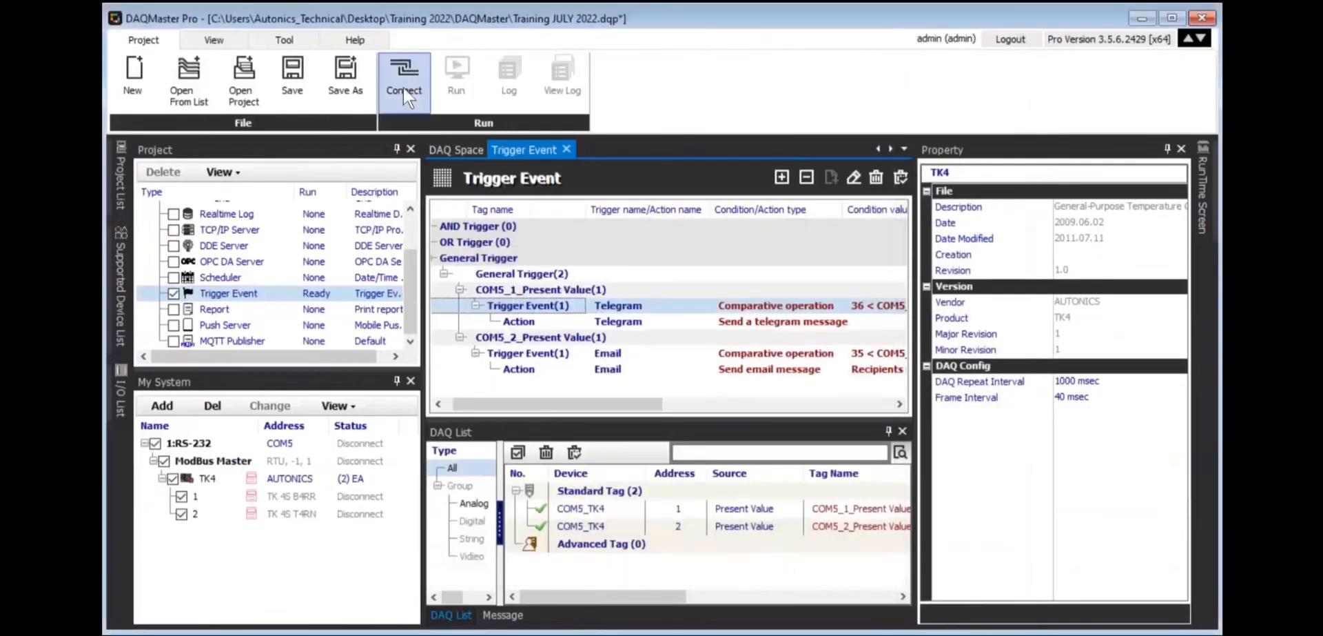
click(404, 85)
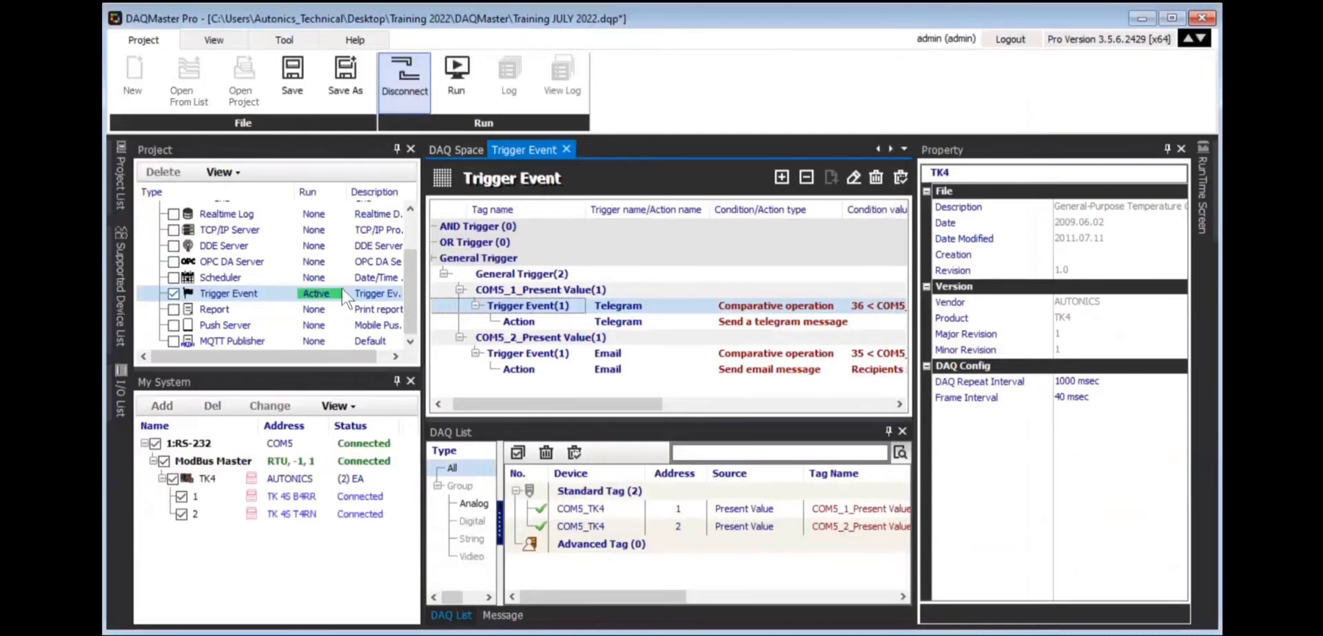
click(459, 86)
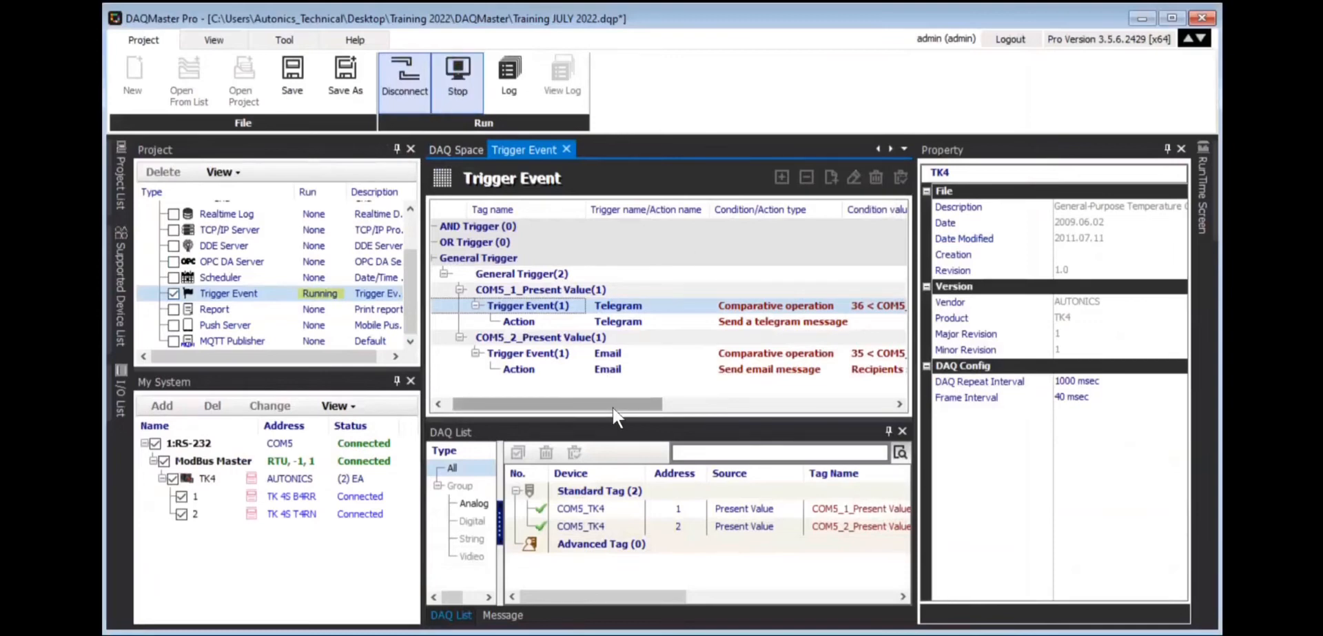
drag(627, 412, 681, 401)
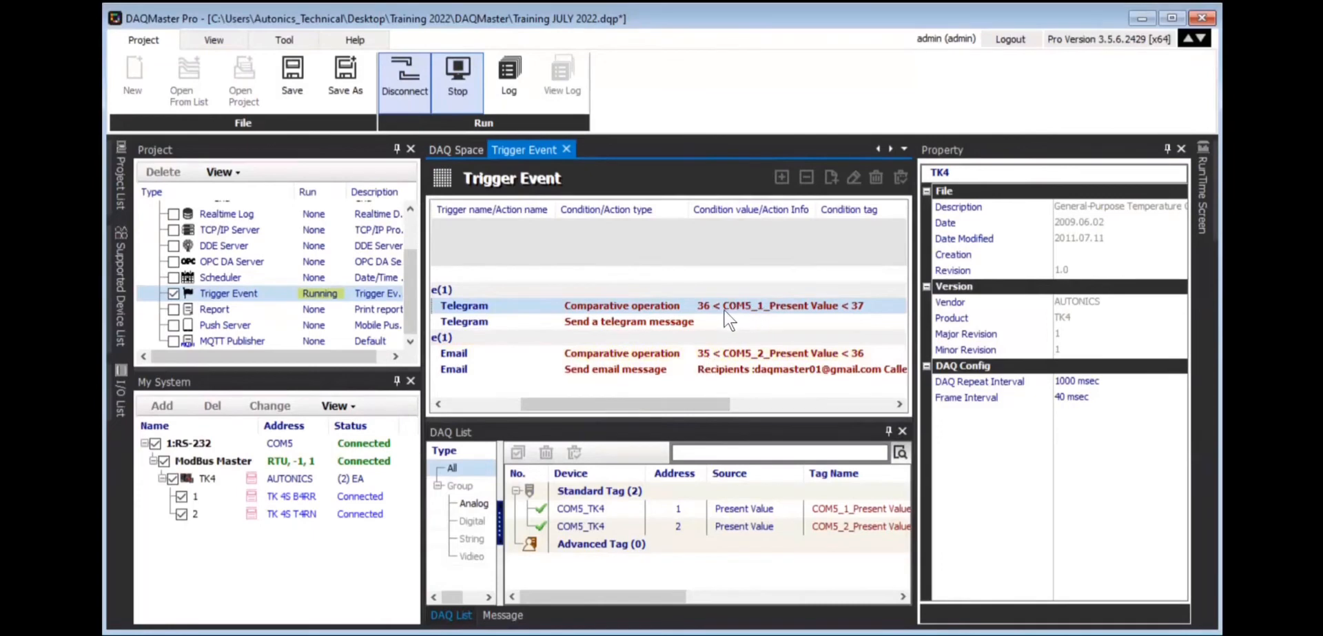
mouse_move(645, 407)
mouse_down()
mouse_move(623, 416)
mouse_move(643, 405)
mouse_up()
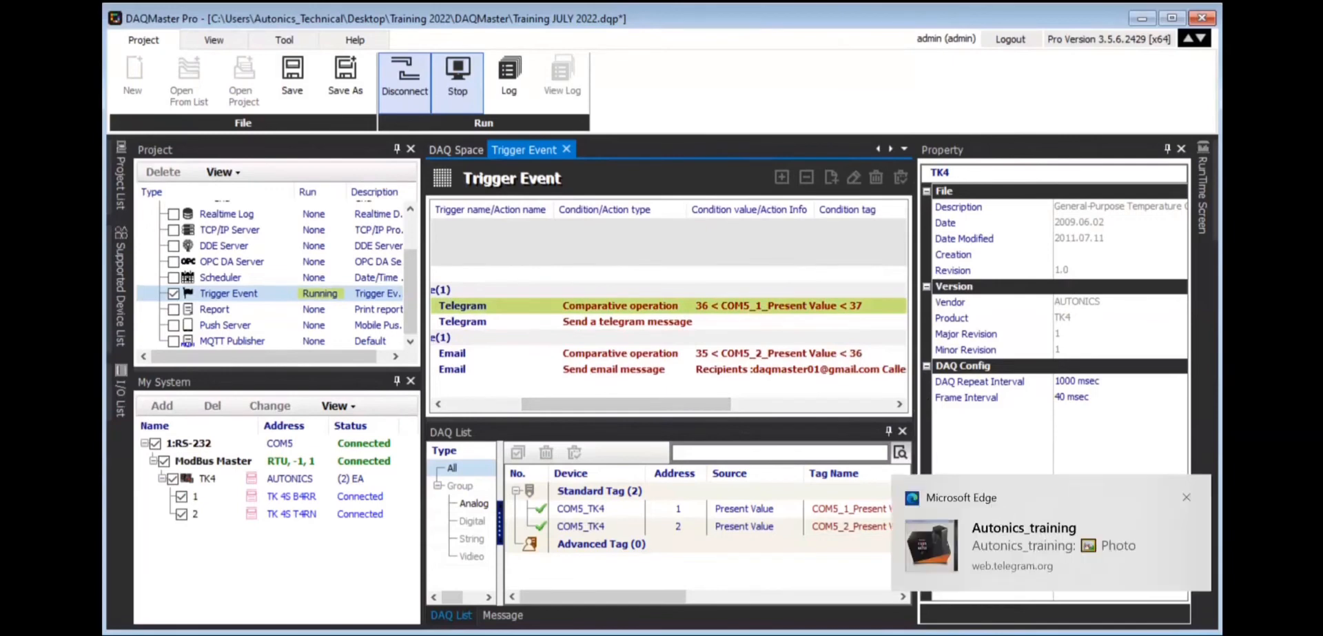
Open the group chat from the Edge notification and read the 36.1 °C alarm with its screenshot.
click(721, 619)
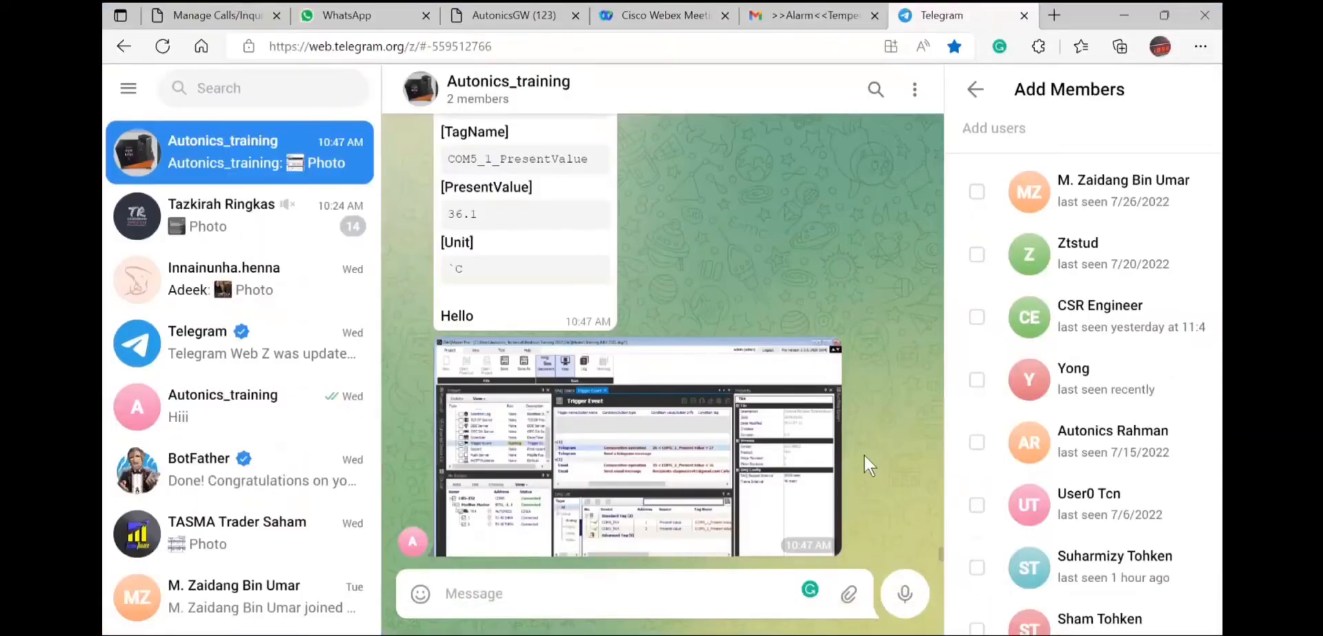
scroll(787, 358, up, 3)
scroll(787, 359, down, 3)
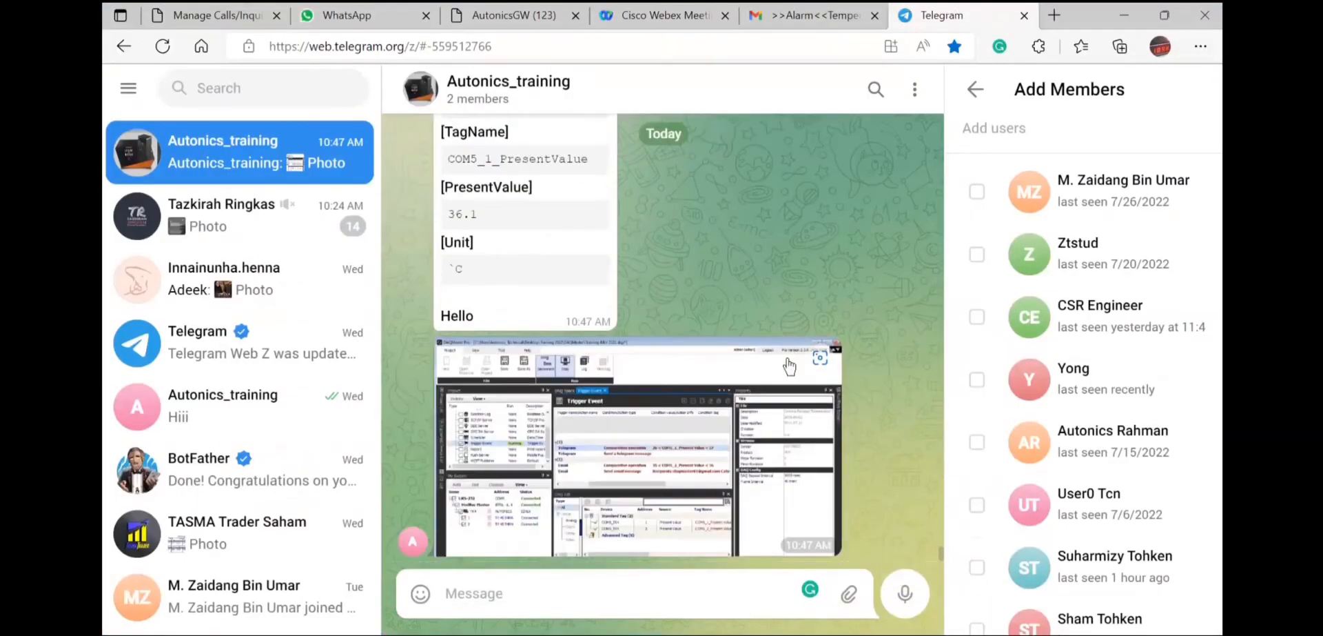
scroll(516, 269, up, 1)
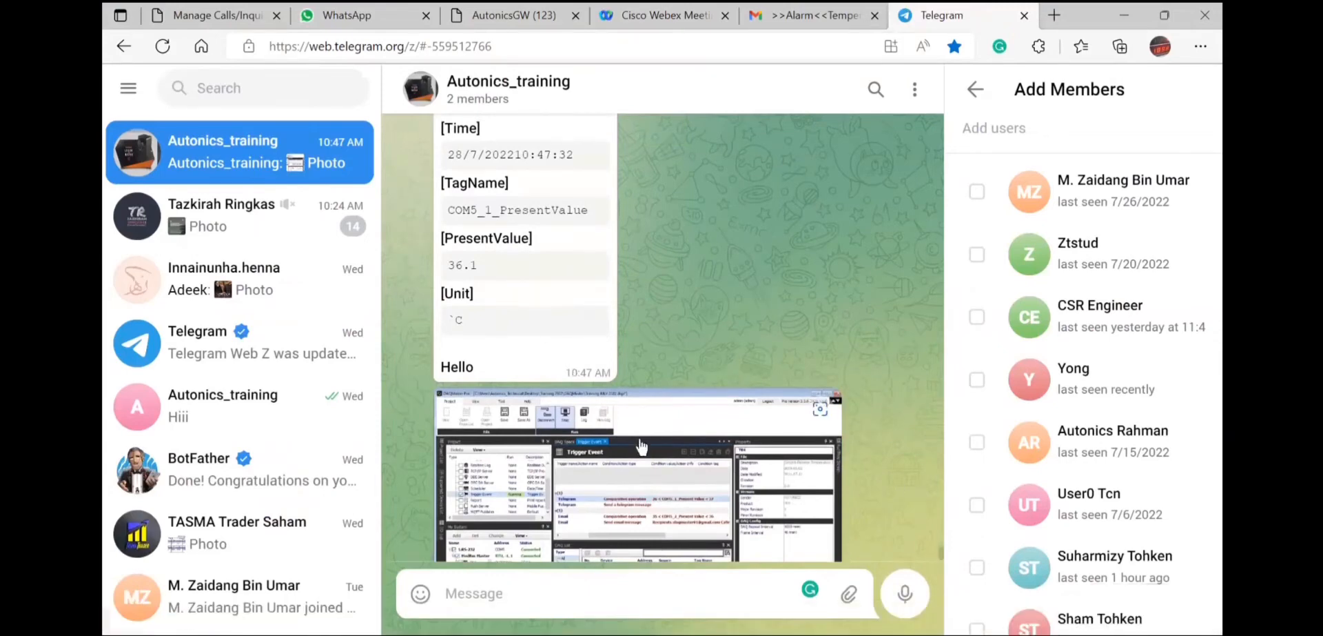
scroll(755, 307, down, 1)
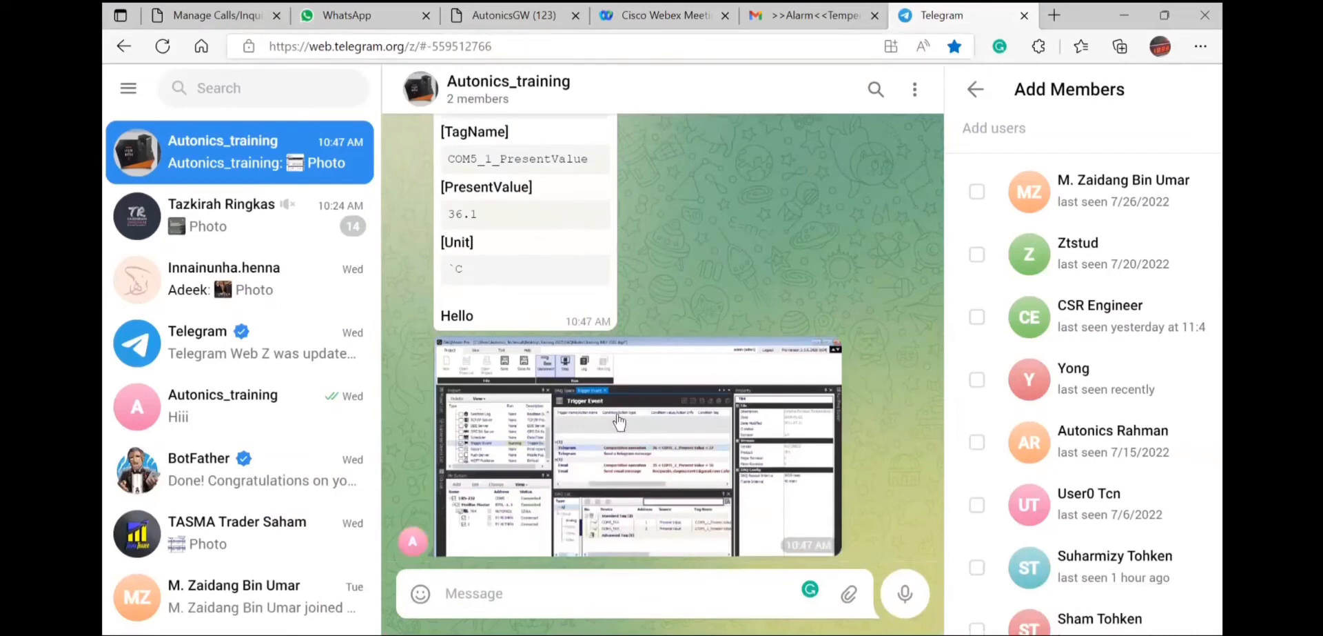
Show Data, Unit, Min and Max for both tags in DAQ Space, then view Telegram's 36.2 °C alarm.
click(894, 619)
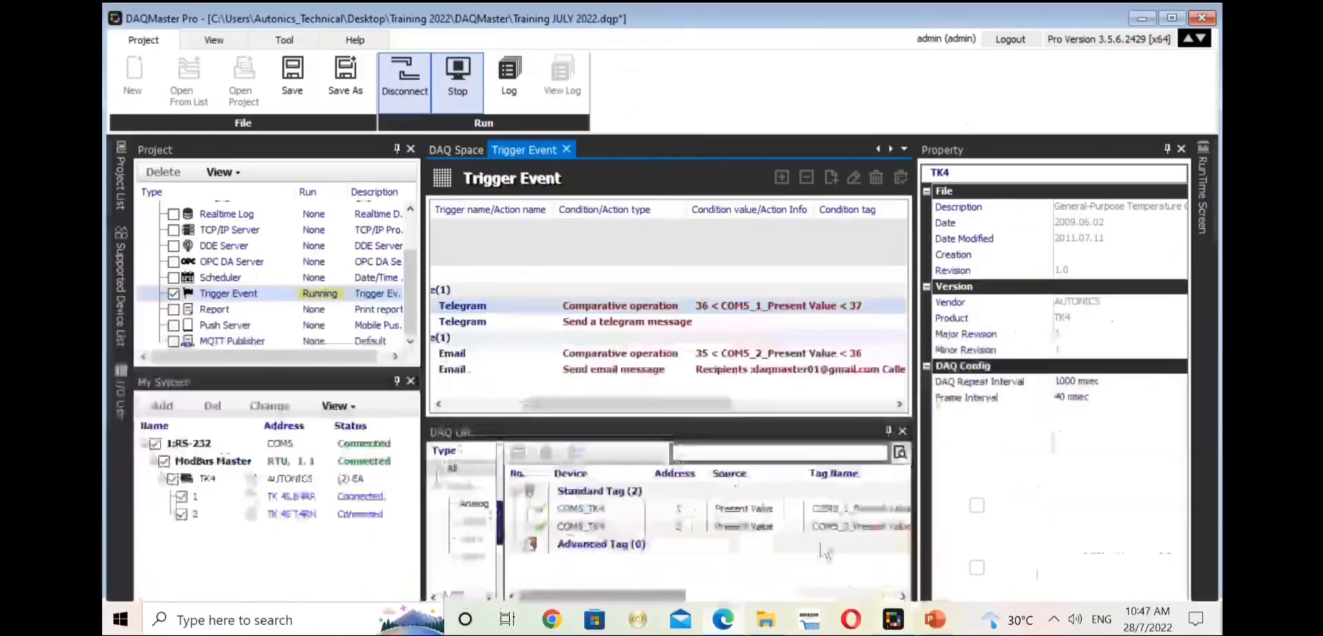
click(466, 146)
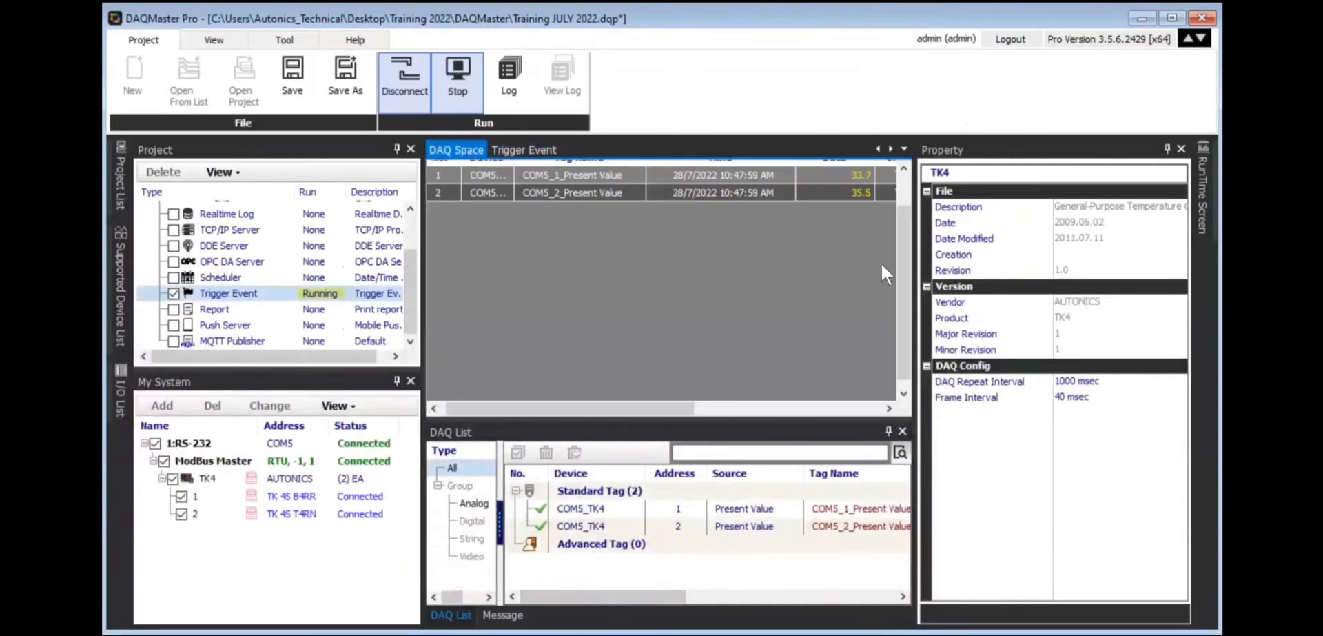
scroll(901, 232, up, 1)
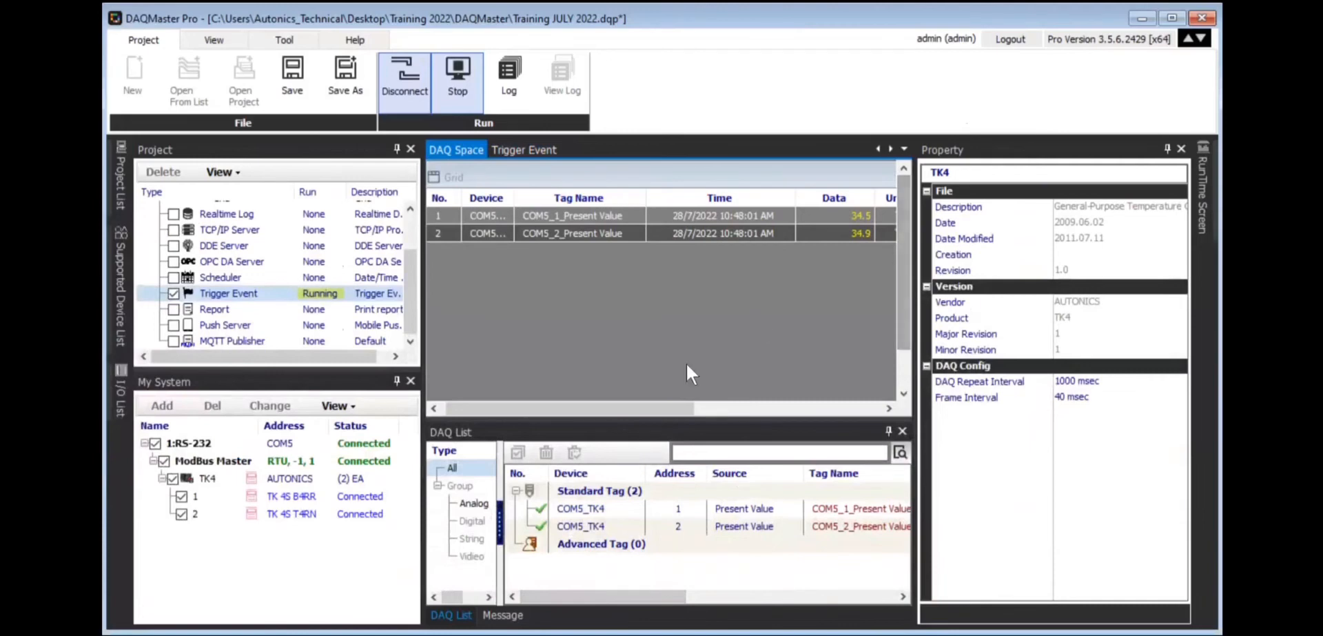
drag(672, 408, 761, 410)
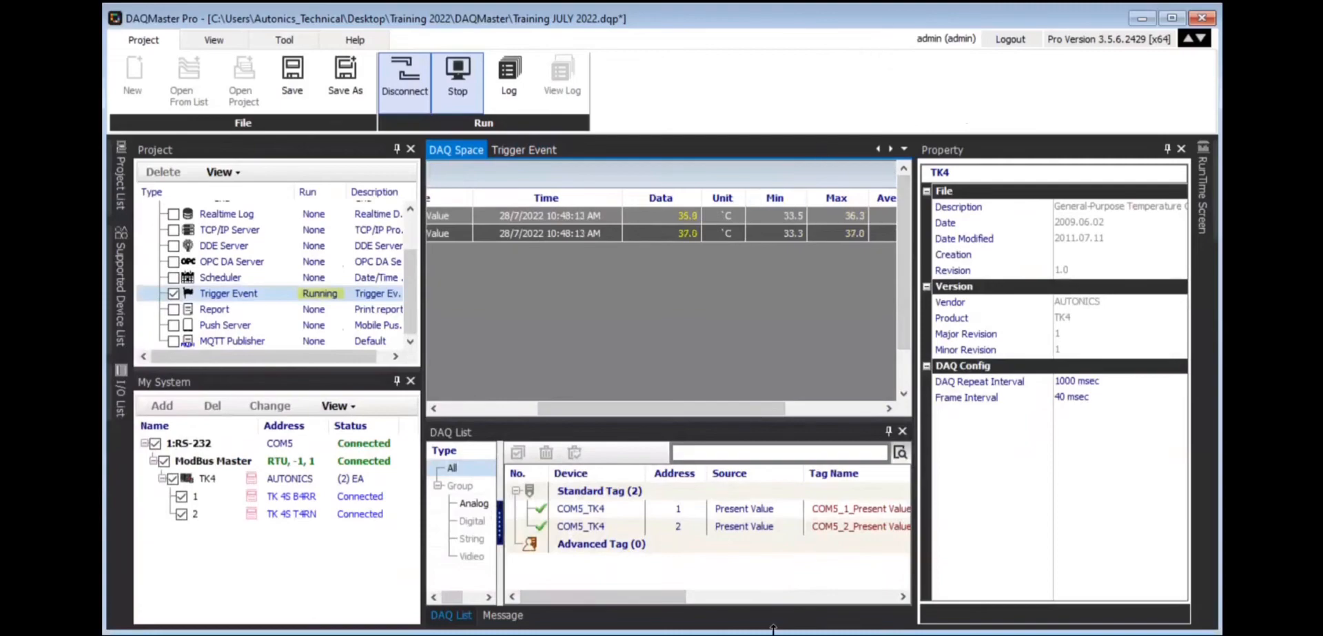
mouse_move(769, 630)
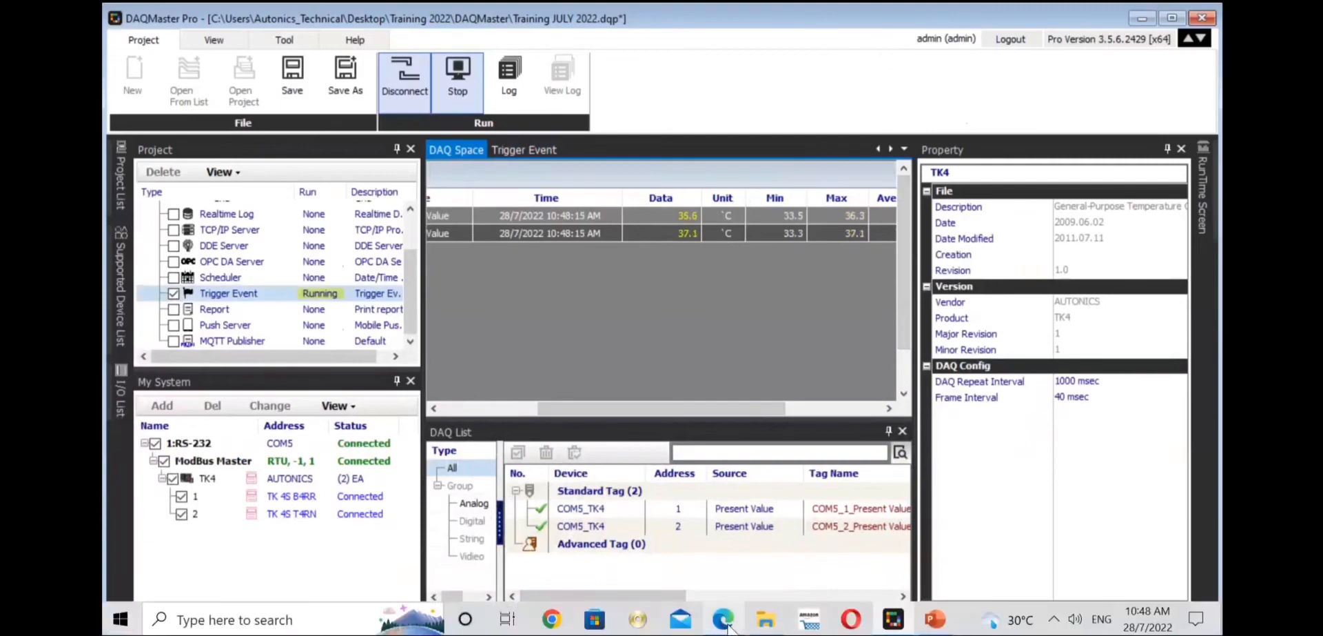
click(725, 621)
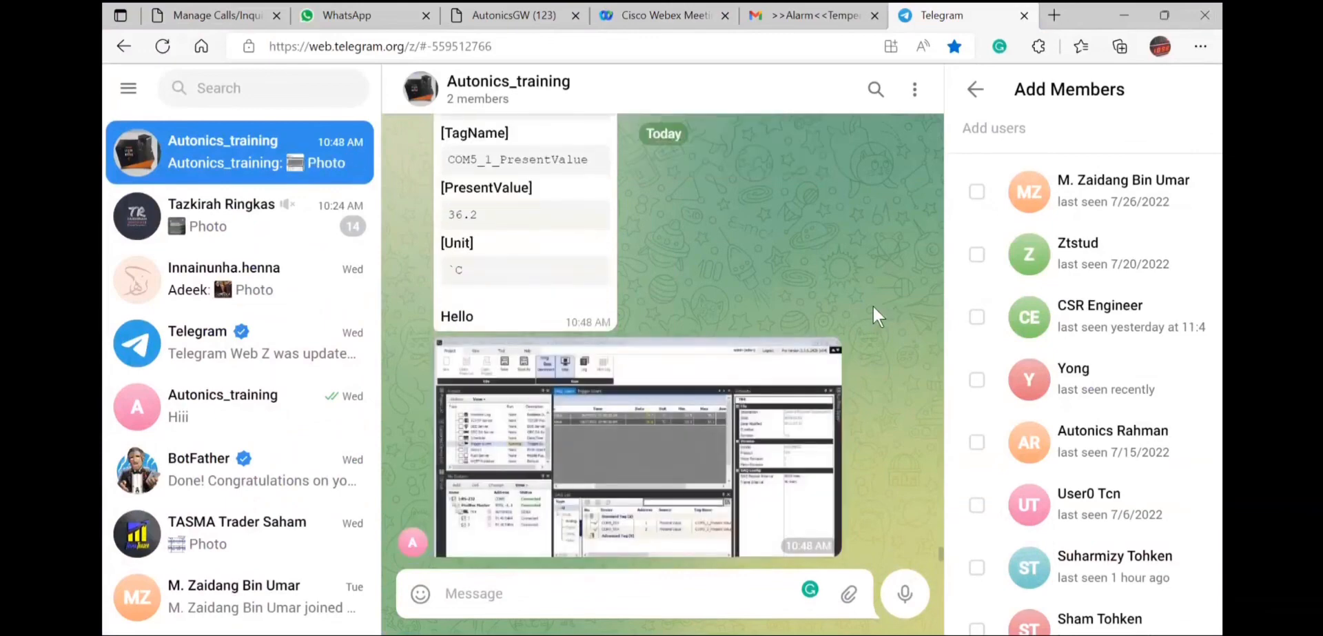
click(758, 402)
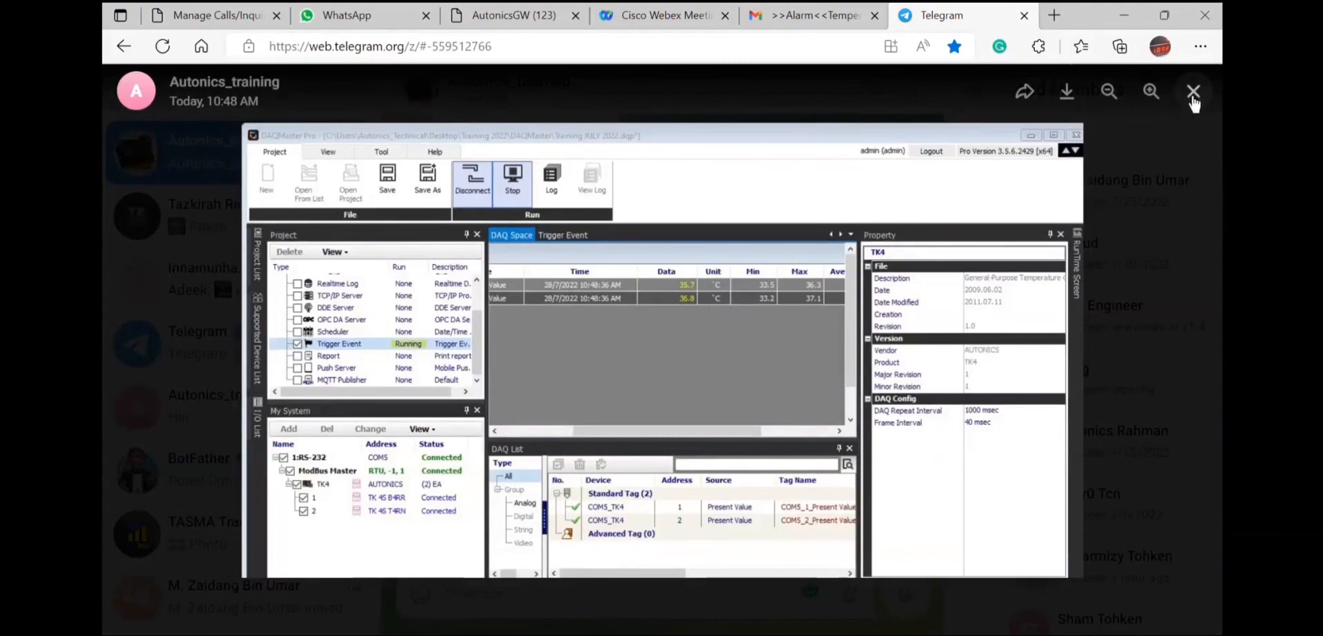
click(1195, 95)
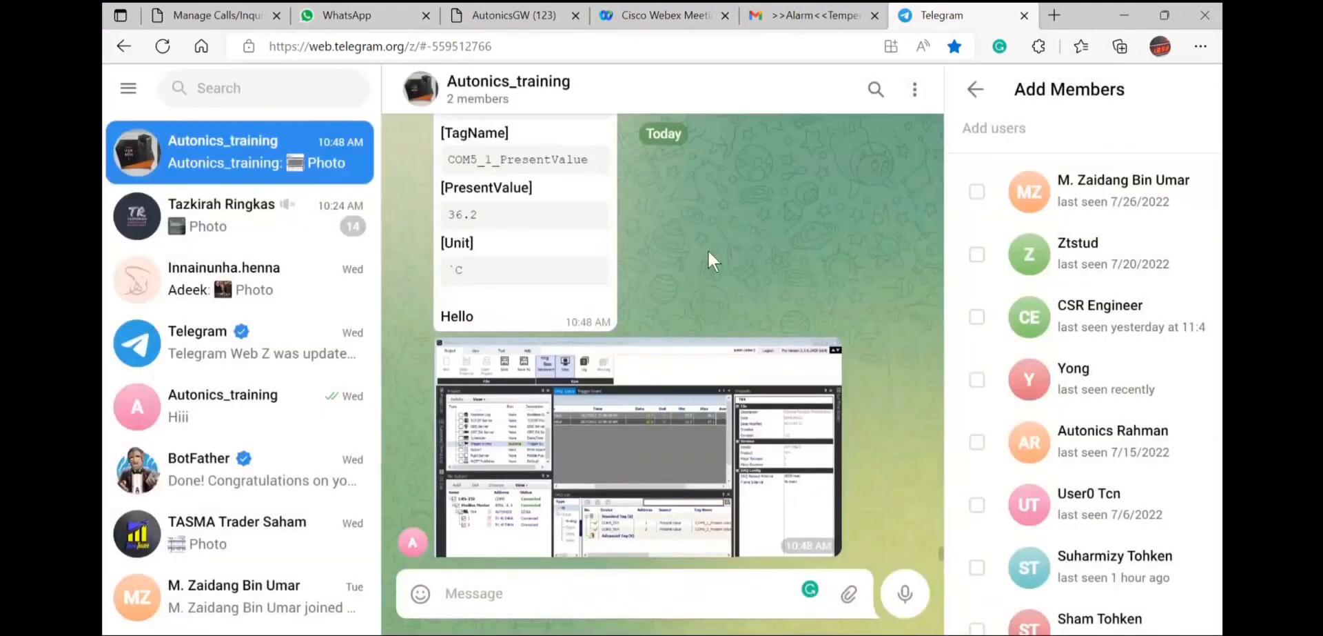